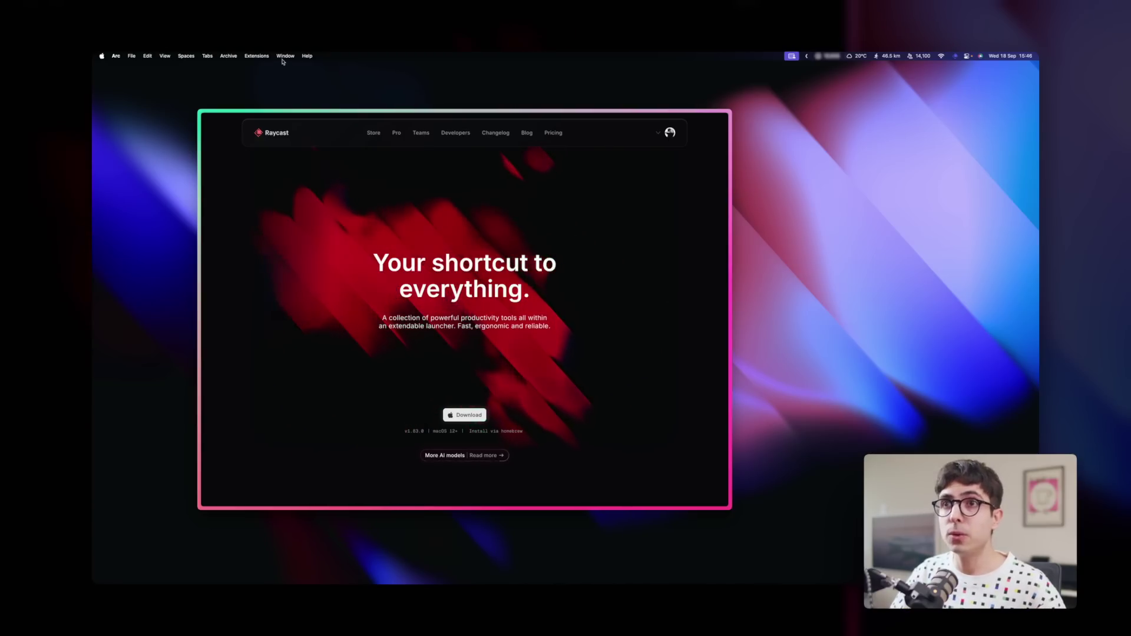
Look over the window arrangement commands and the tiling options available for the browser window
{"action": "left_click", "coordinate": [306, 56]}
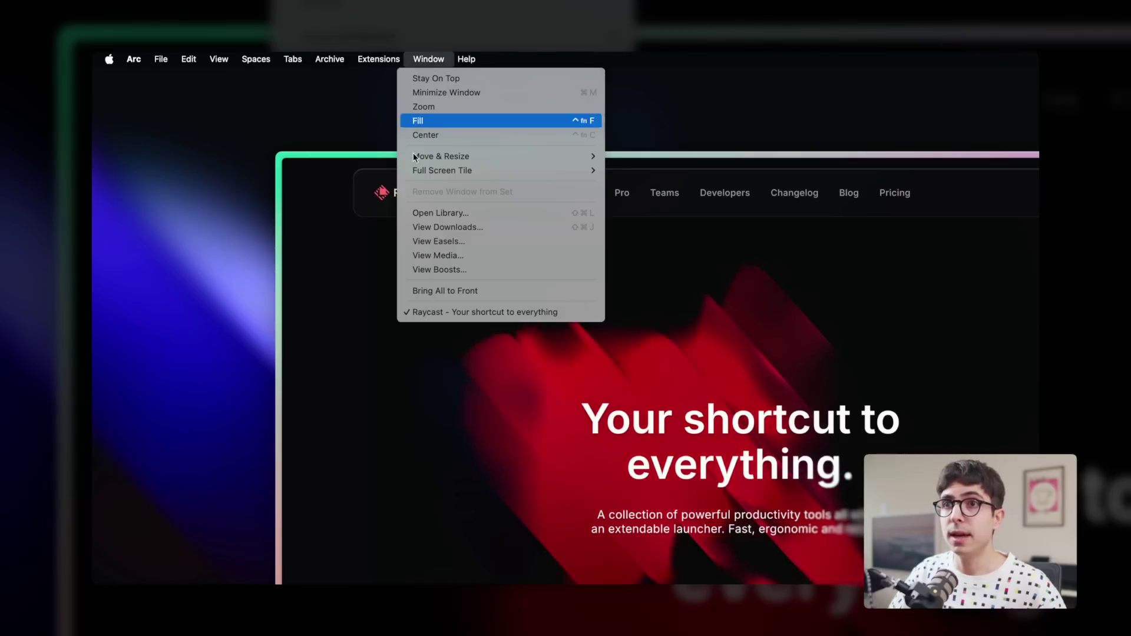
{"action": "left_click", "coordinate": [331, 133]}
{"action": "left_click", "coordinate": [432, 61]}
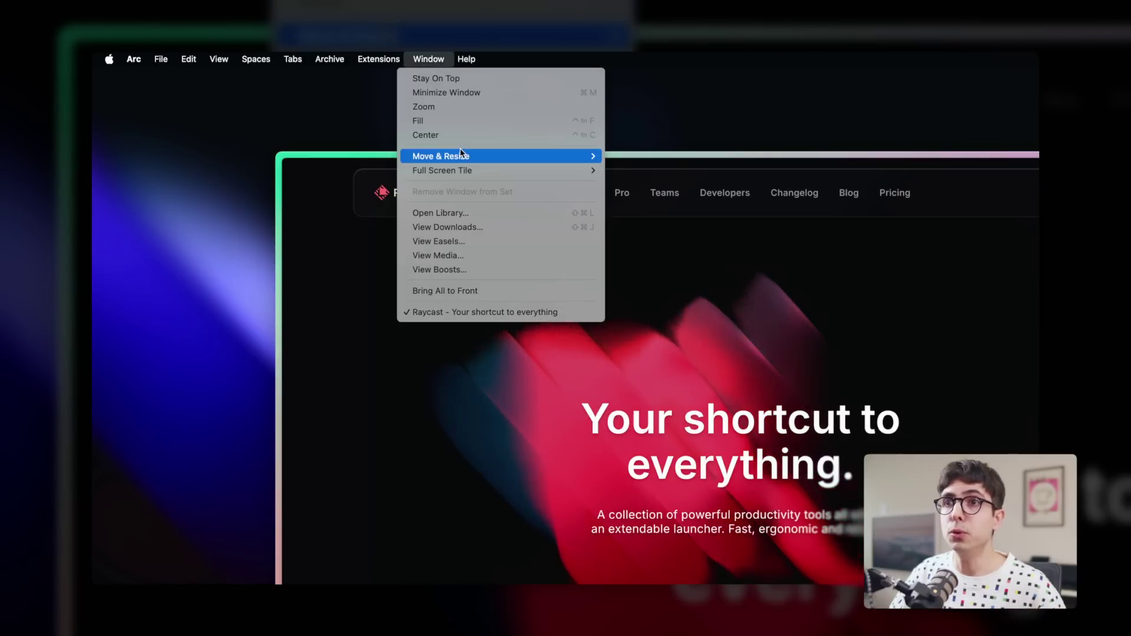
{"action": "mouse_move", "coordinate": [466, 156]}
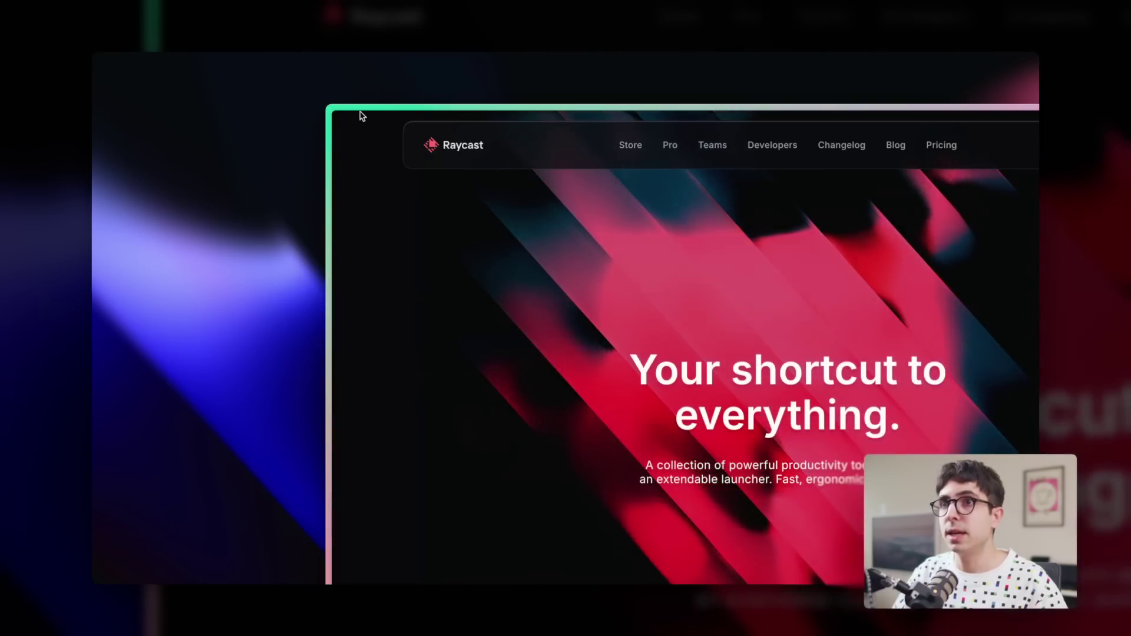
{"action": "mouse_move", "coordinate": [329, 109]}
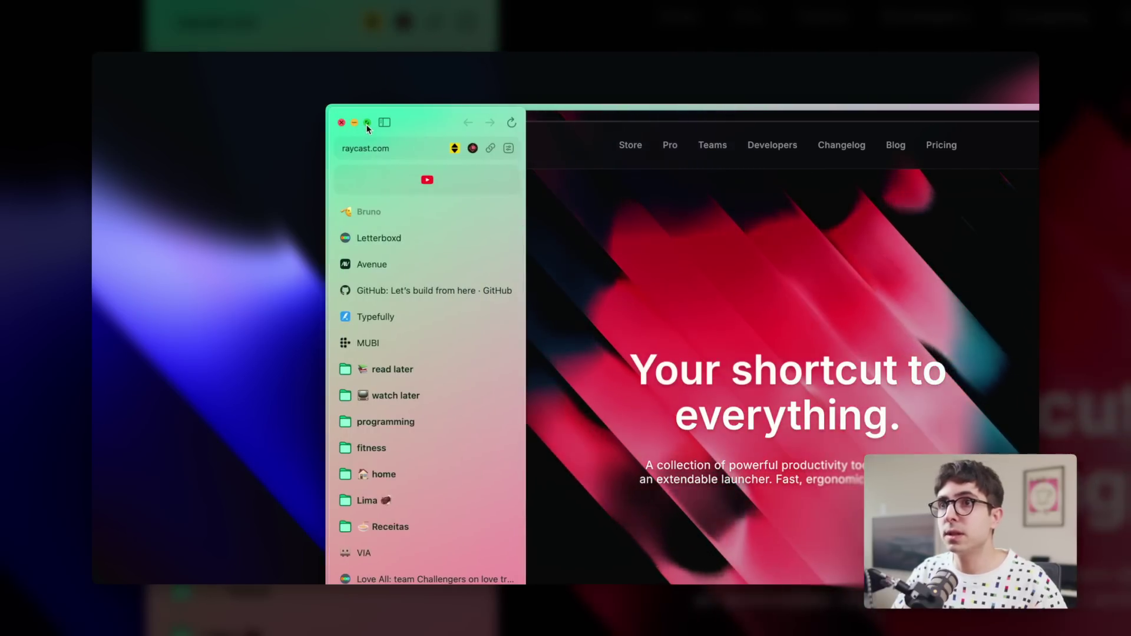
{"action": "mouse_move", "coordinate": [367, 125]}
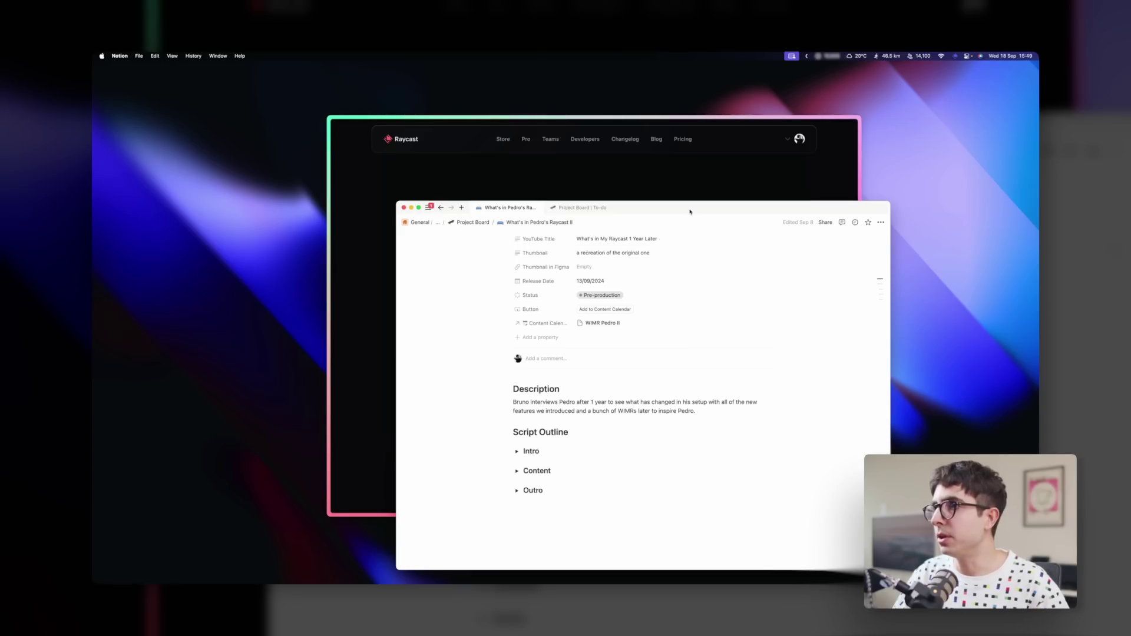
Reposition the Notion window, bring the Arc window forward and arrange both windows side by side in the left and right halves
{"action": "left_click_drag", "start_coordinate": [690, 212], "coordinate": [730, 206]}
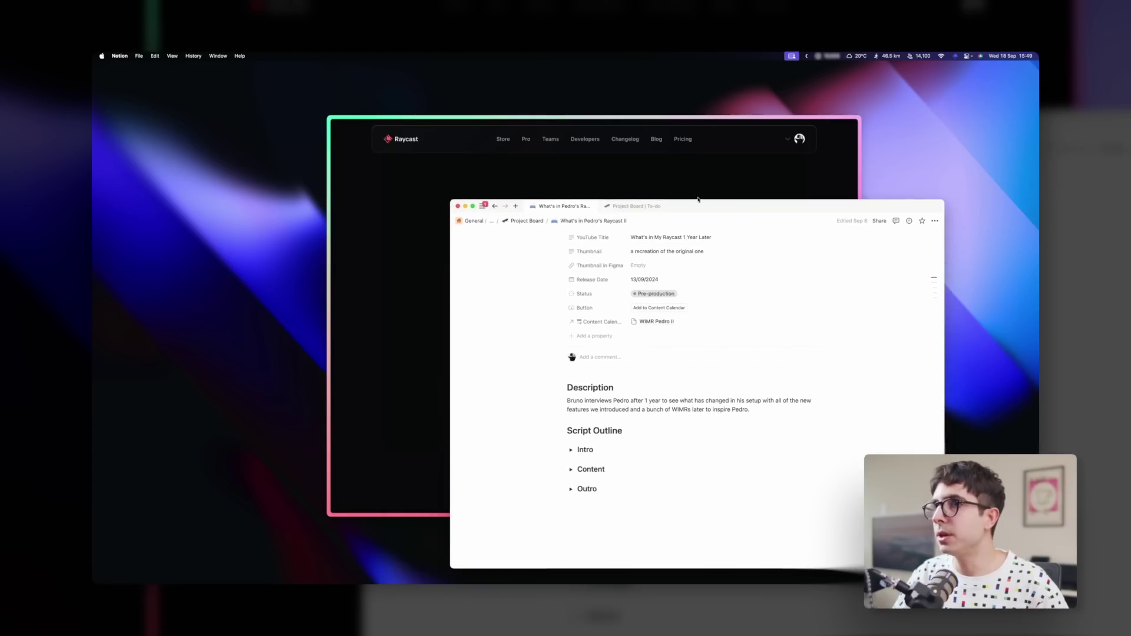
{"action": "left_click", "coordinate": [494, 118]}
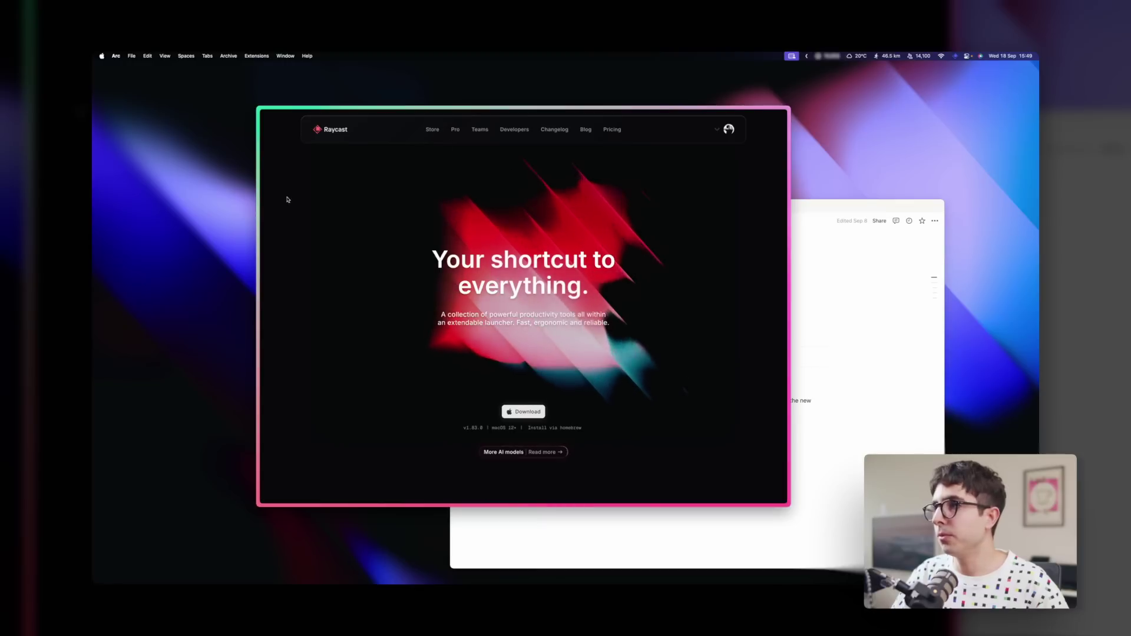
{"action": "mouse_move", "coordinate": [270, 105]}
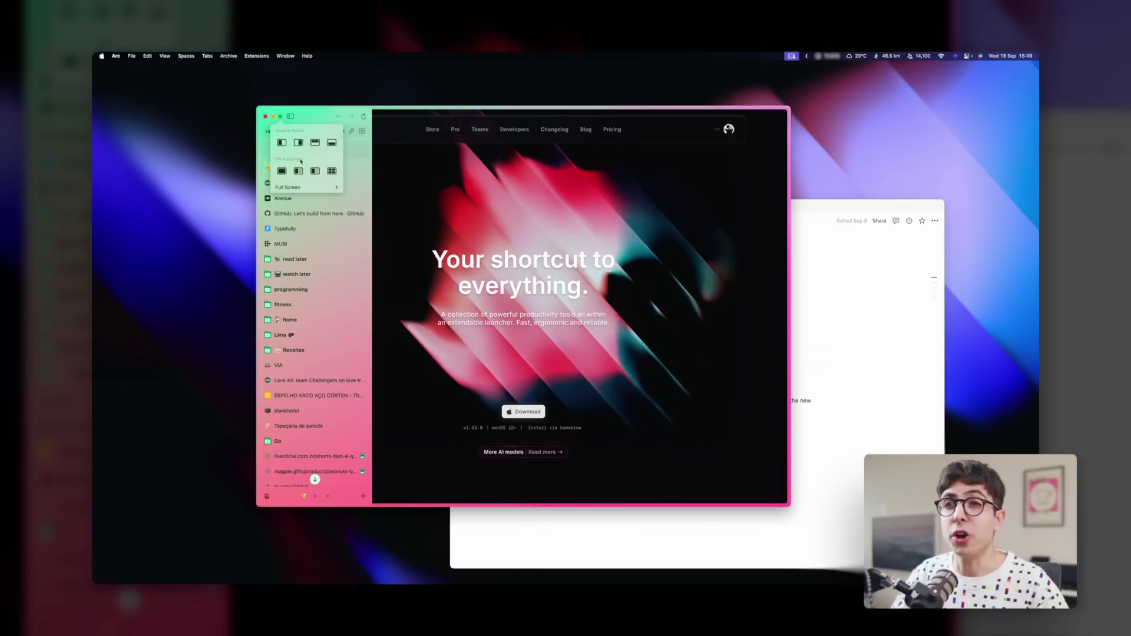
{"action": "left_click", "coordinate": [299, 171]}
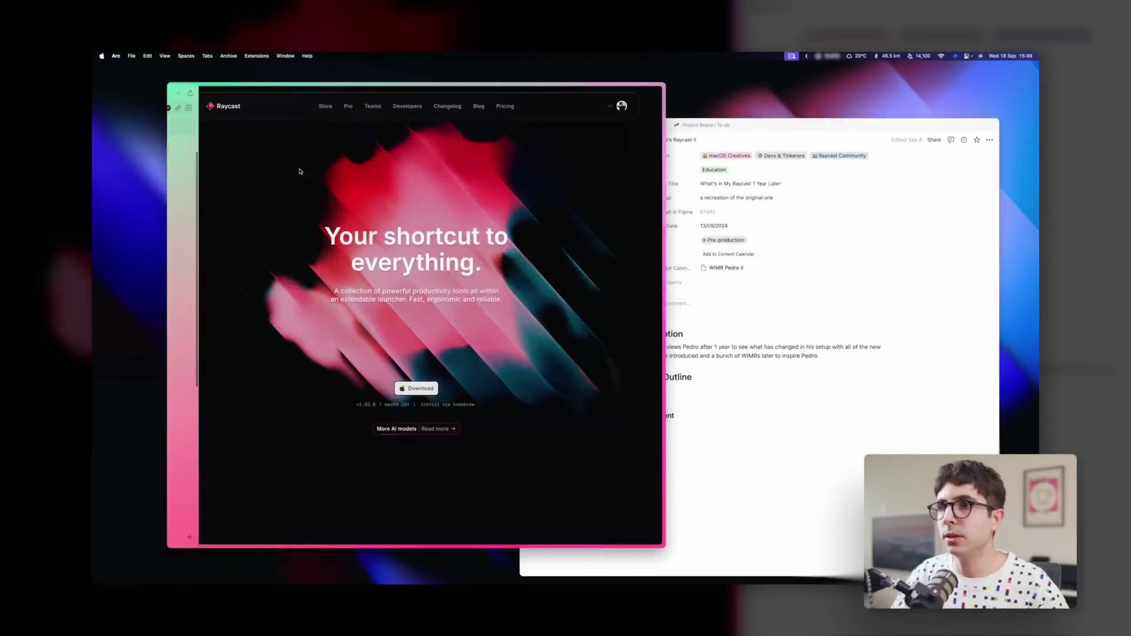
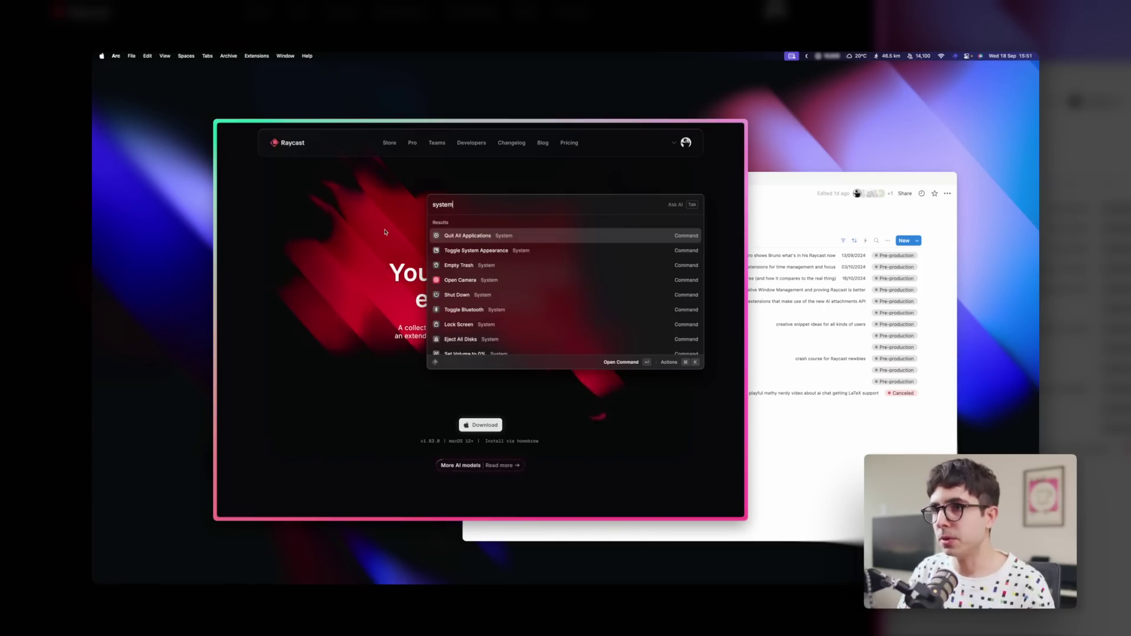
Open System Settings and find the window tiling options under Desktop & Dock
{"action": "type", "text": "se"}
{"action": "key", "text": "Return"}
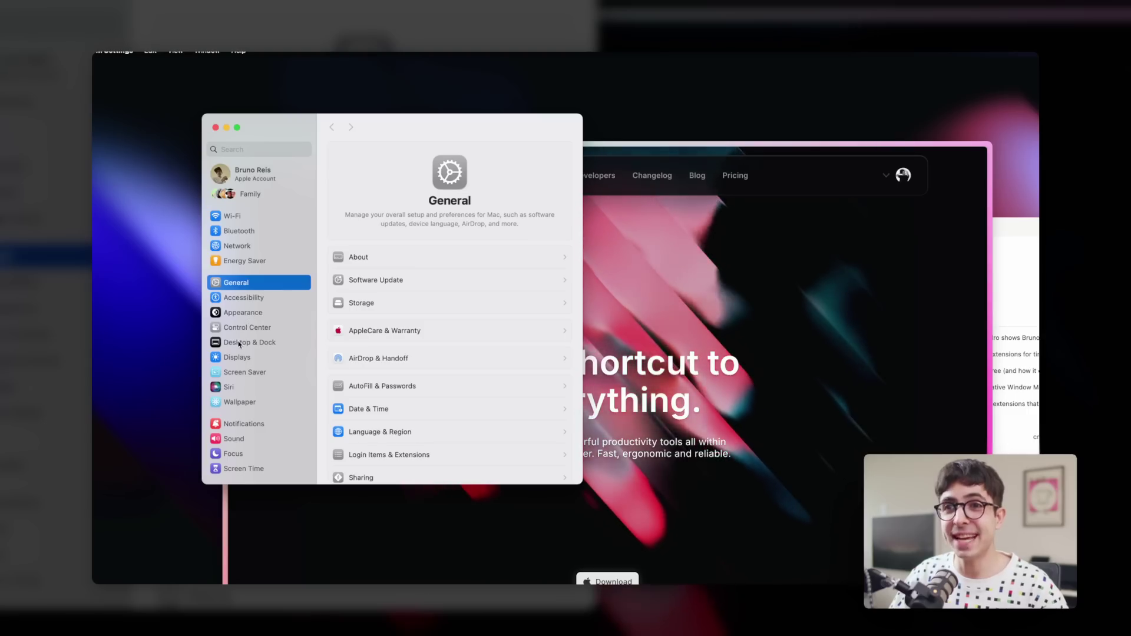
{"action": "left_click", "coordinate": [239, 343]}
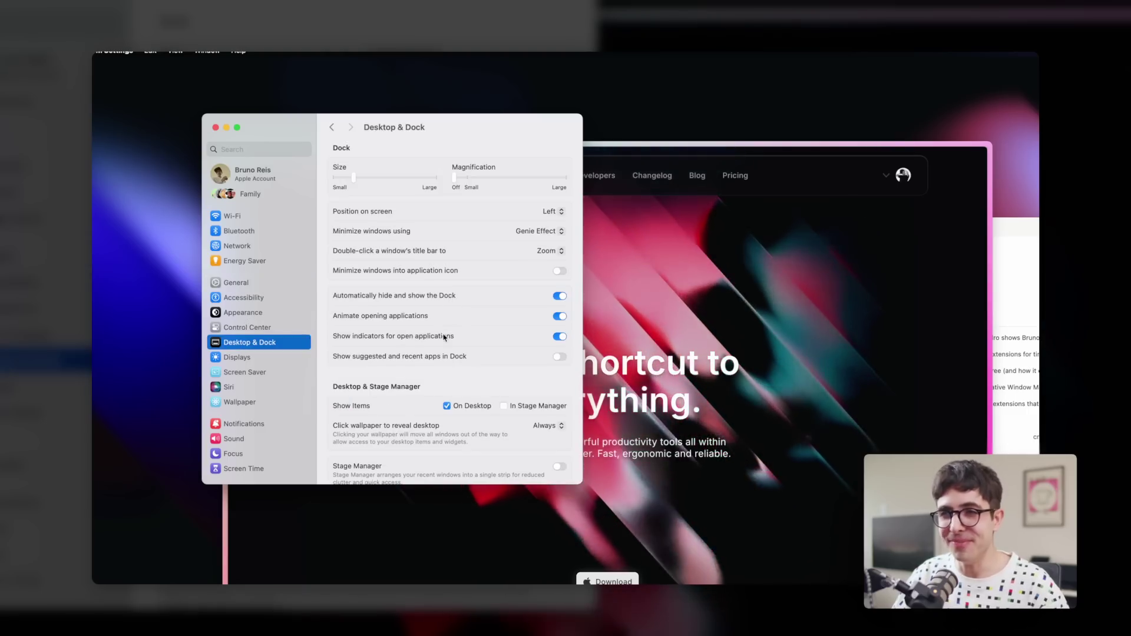
{"action": "scroll", "coordinate": [444, 337], "scroll_direction": "down", "scroll_amount": 10}
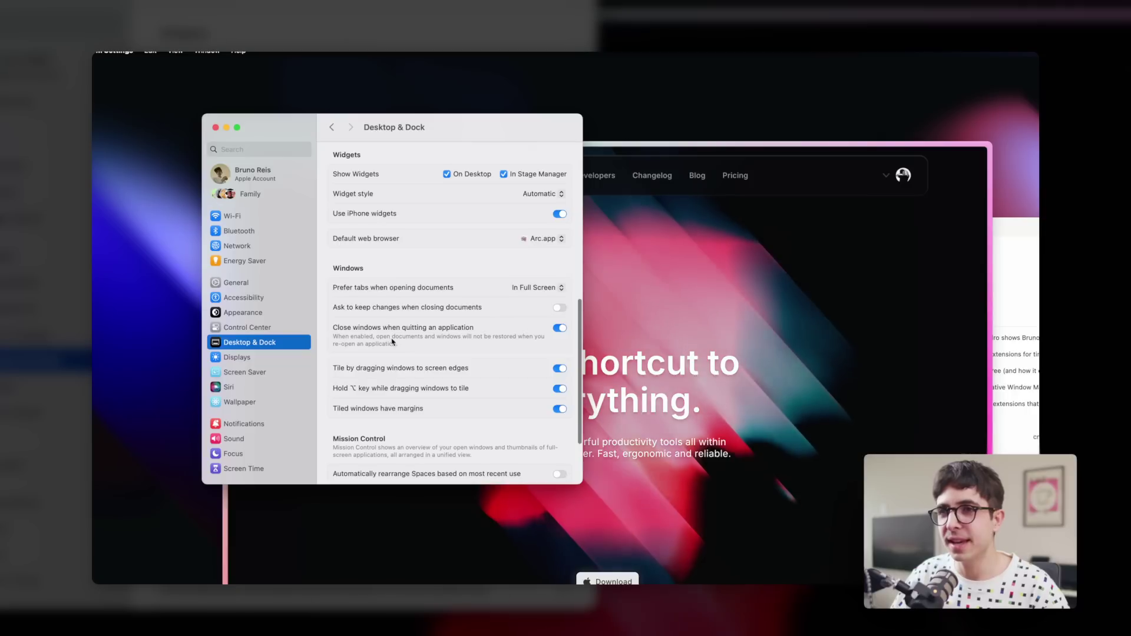
{"action": "scroll", "coordinate": [392, 342], "scroll_direction": "down", "scroll_amount": 2}
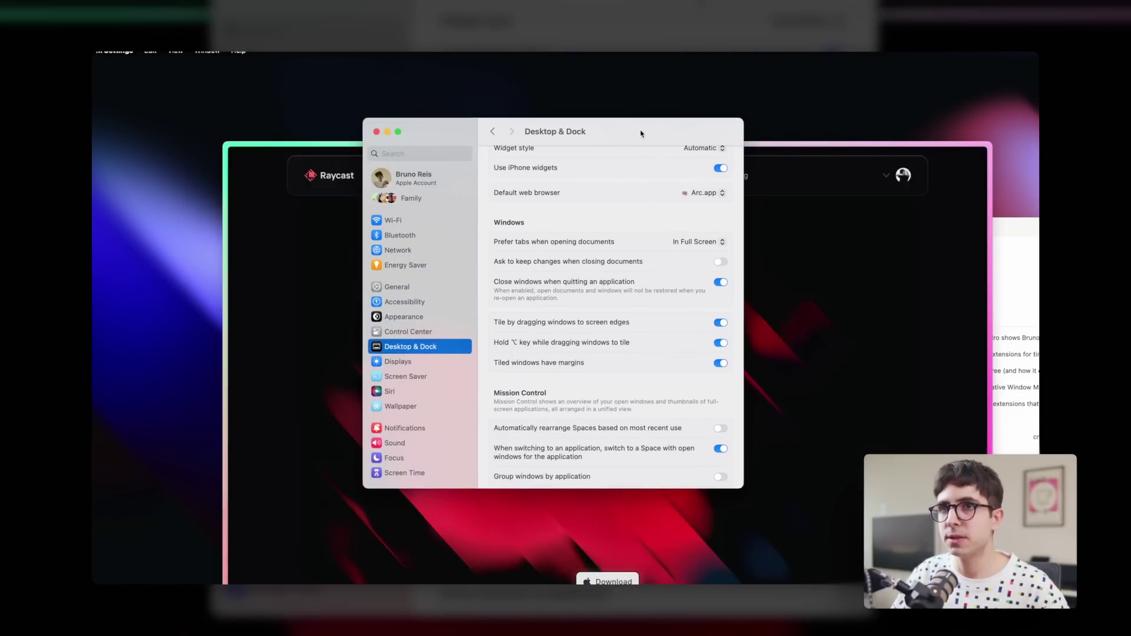
Bring the Raycast browser window forward and tile it to the left half of the screen
{"action": "left_click", "coordinate": [315, 125]}
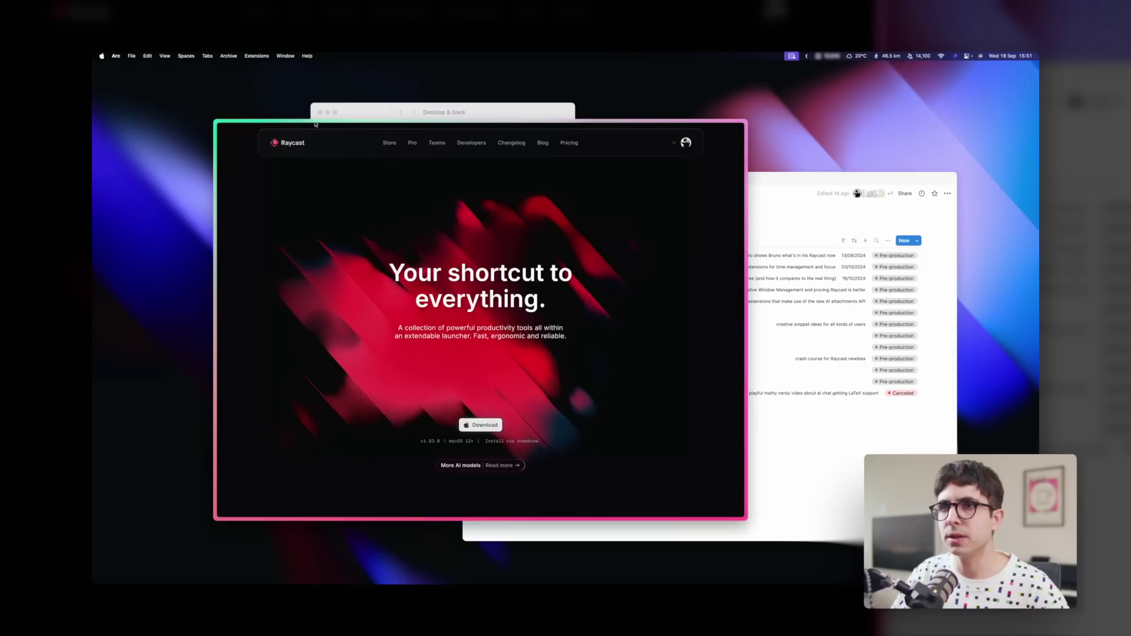
{"action": "left_click_drag", "start_coordinate": [317, 125], "coordinate": [92, 187]}
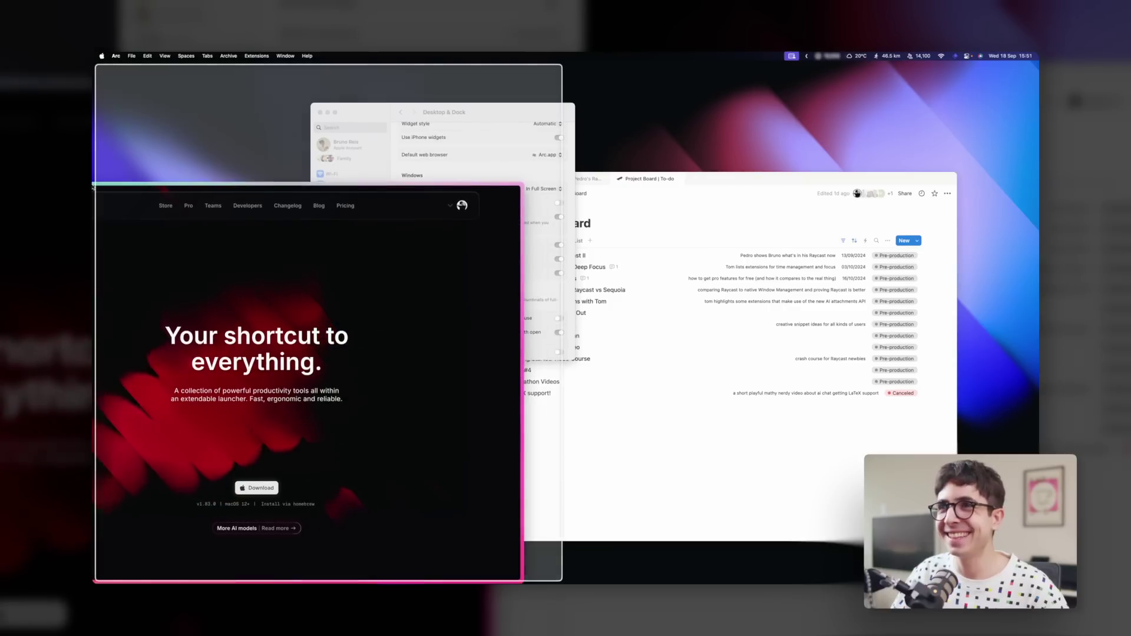
{"action": "left_click_drag", "start_coordinate": [93, 187], "coordinate": [190, 156]}
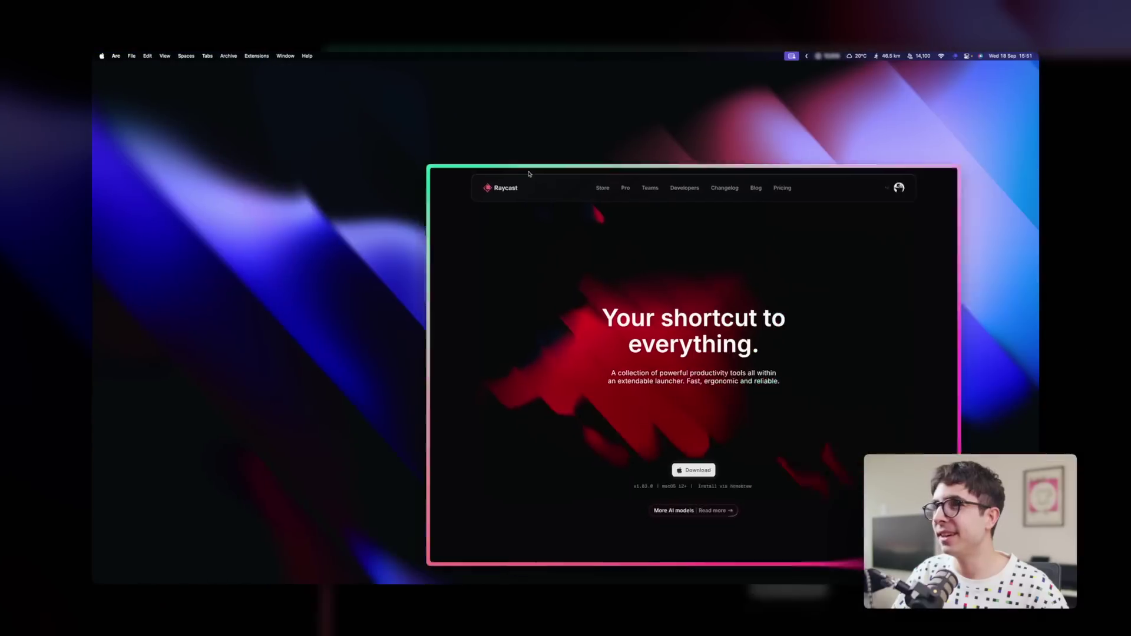
{"action": "left_click_drag", "start_coordinate": [528, 169], "coordinate": [92, 182]}
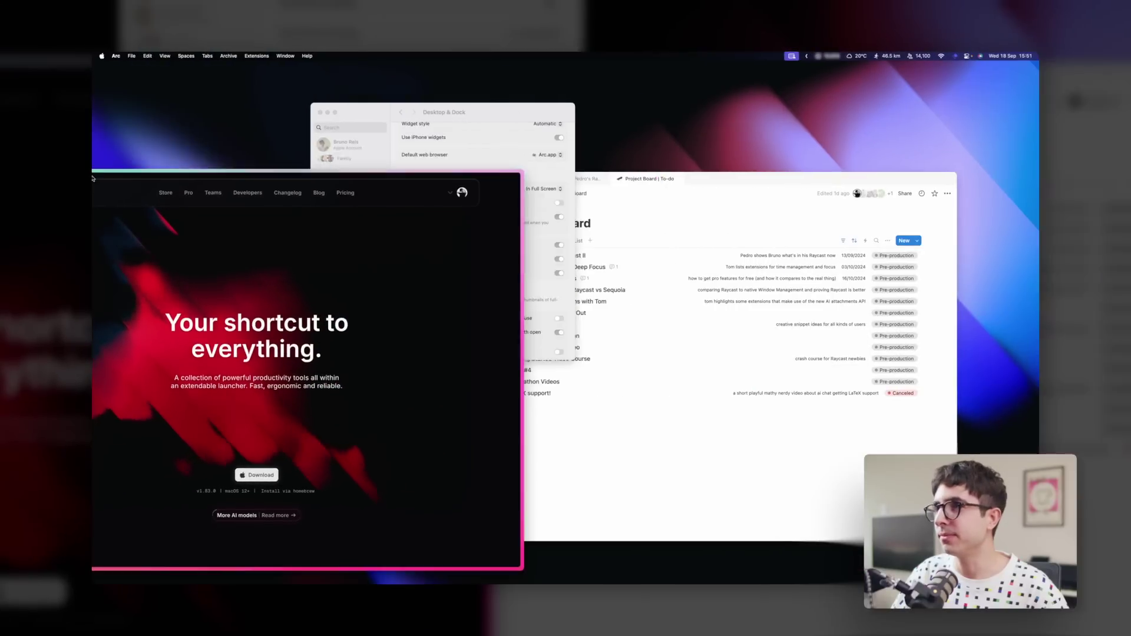
{"action": "mouse_move", "coordinate": [93, 183]}
{"action": "left_mouse_down"}
{"action": "mouse_move", "coordinate": [285, 144]}
{"action": "mouse_move", "coordinate": [95, 180]}
{"action": "left_mouse_up"}
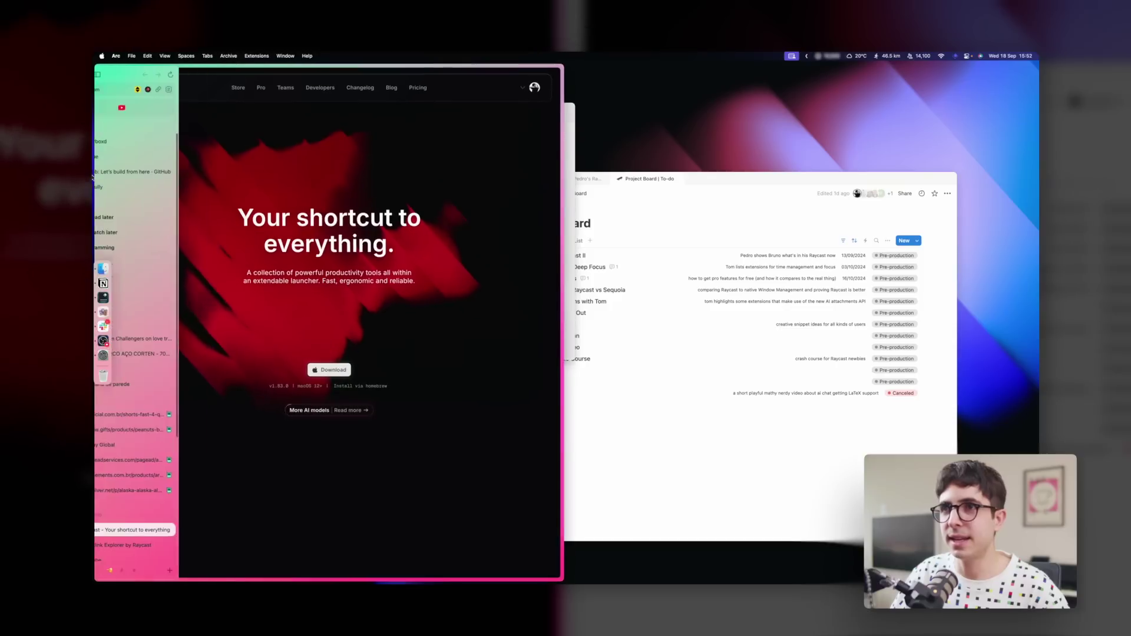
Pull the browser window out of its tile, review the Desktop & Dock tiling options, and tile it to the left half again
{"action": "left_click_drag", "start_coordinate": [403, 73], "coordinate": [566, 135]}
{"action": "left_click", "coordinate": [513, 111]}
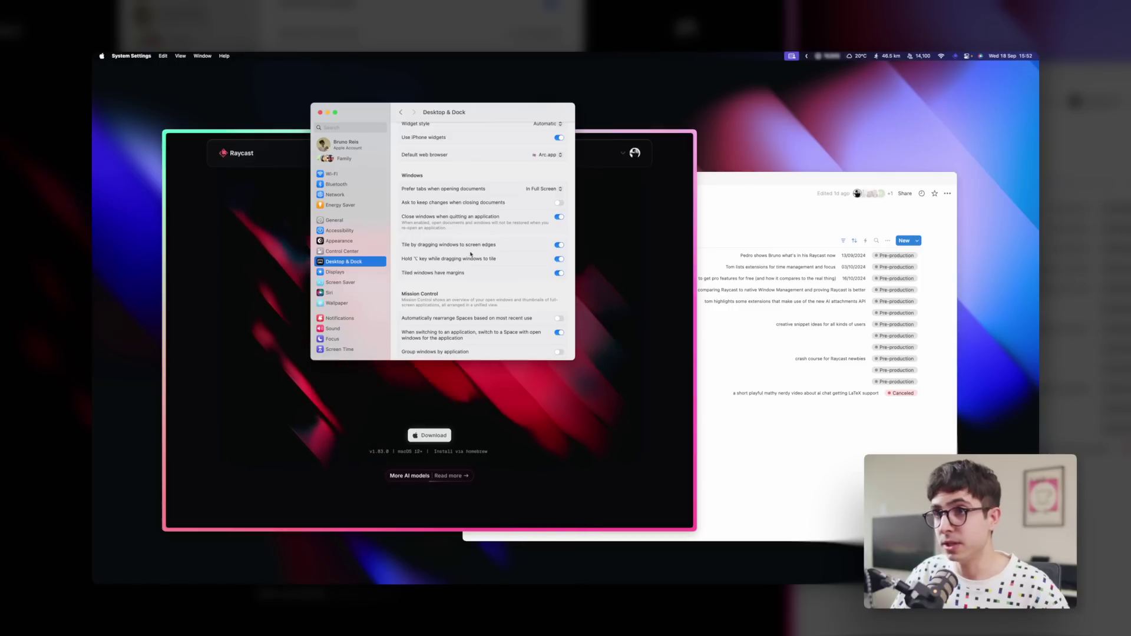
{"action": "left_click", "coordinate": [272, 134]}
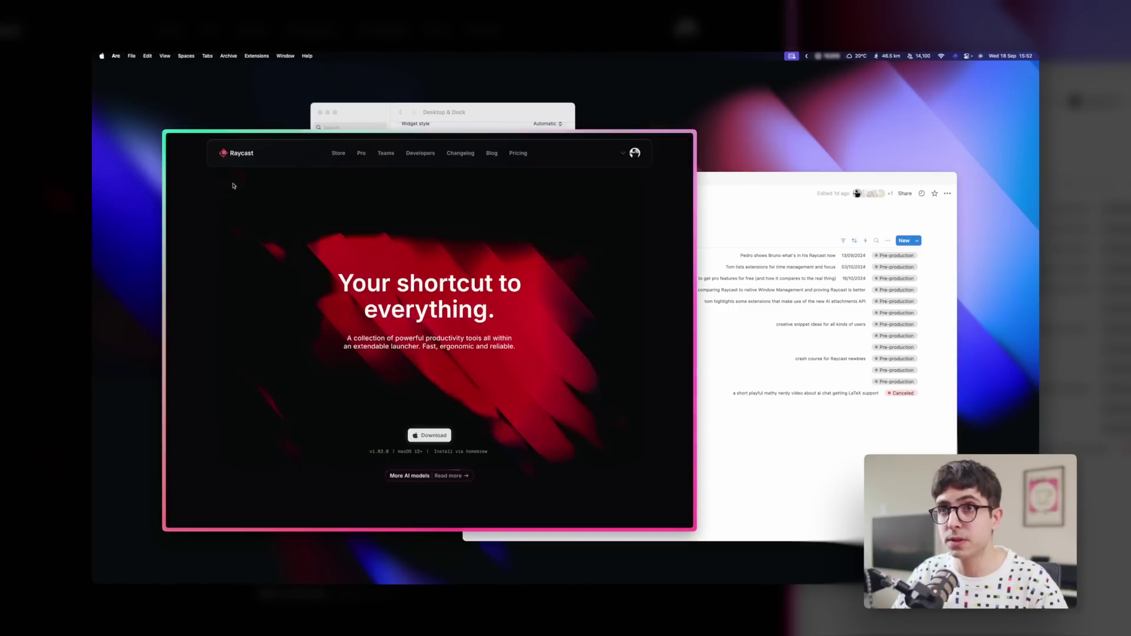
{"action": "left_click_drag", "start_coordinate": [273, 135], "coordinate": [224, 142]}
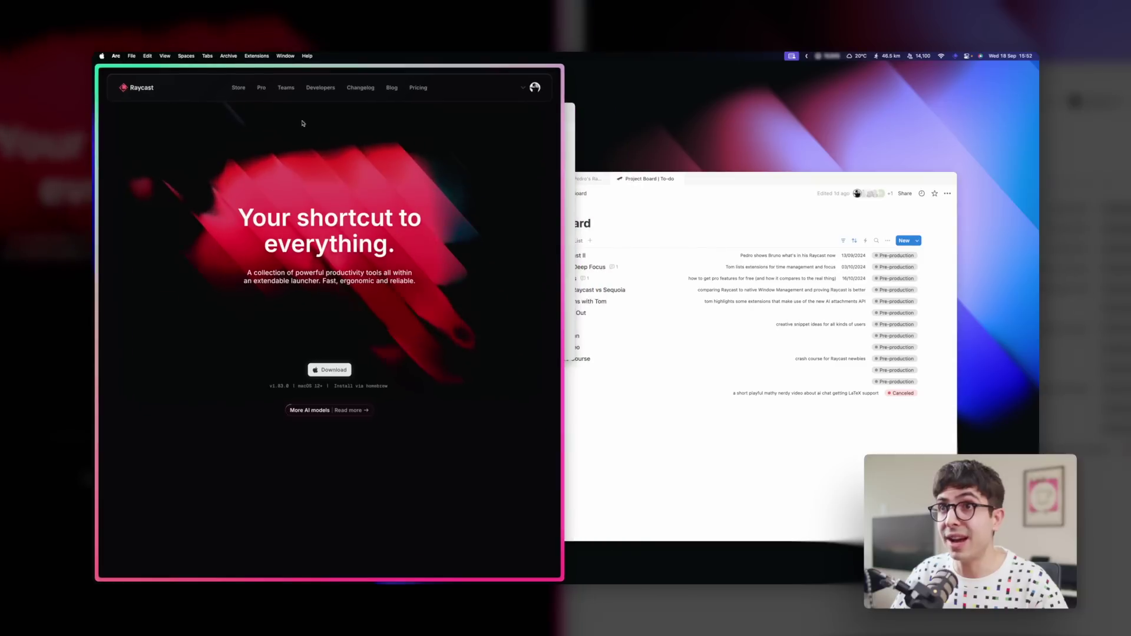
Tile the browser window to the right half and toggle the Tiled windows have margins option in Desktop & Dock
{"action": "left_click_drag", "start_coordinate": [377, 66], "coordinate": [667, 154]}
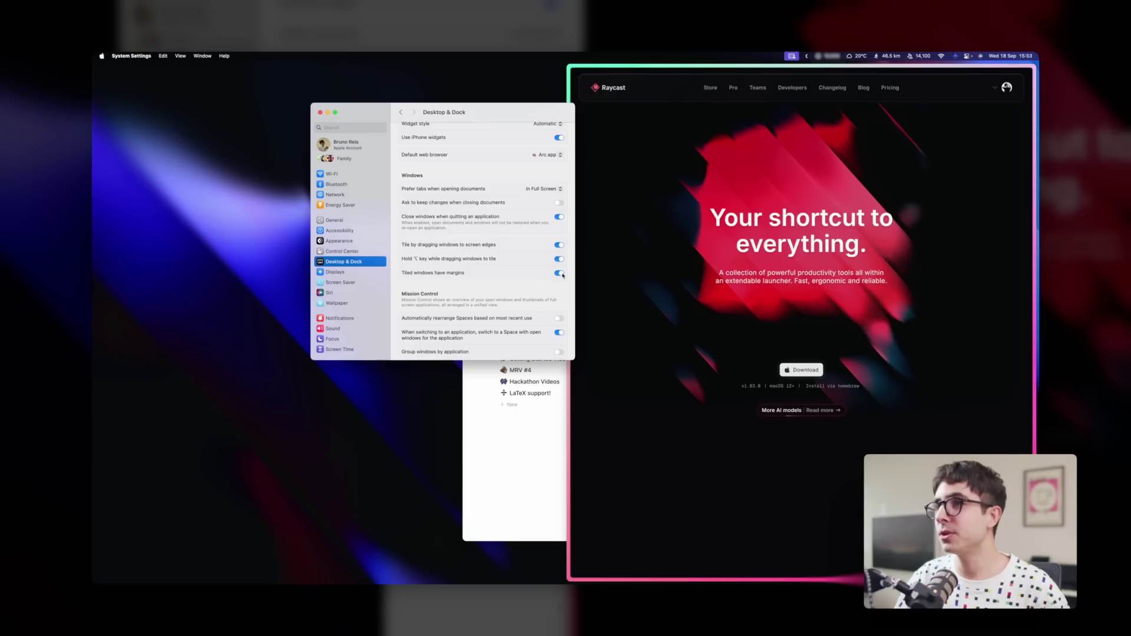
{"action": "left_click", "coordinate": [559, 274]}
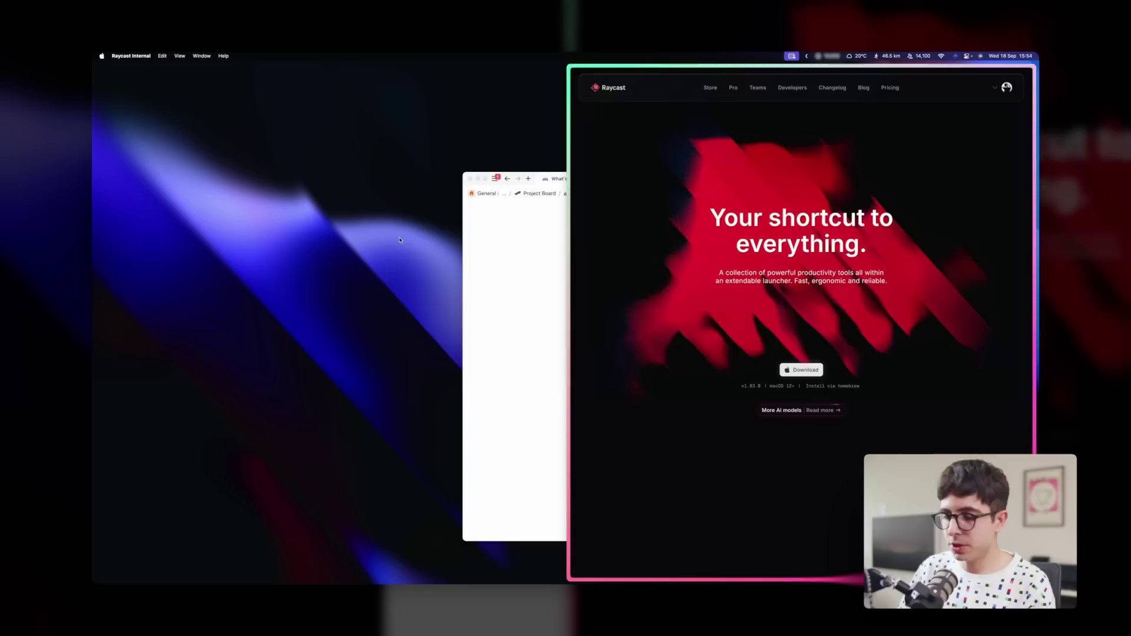
Open the settings of Raycast's Window Management extension and show the choices for the window gap
{"action": "key", "text": "alt+space"}
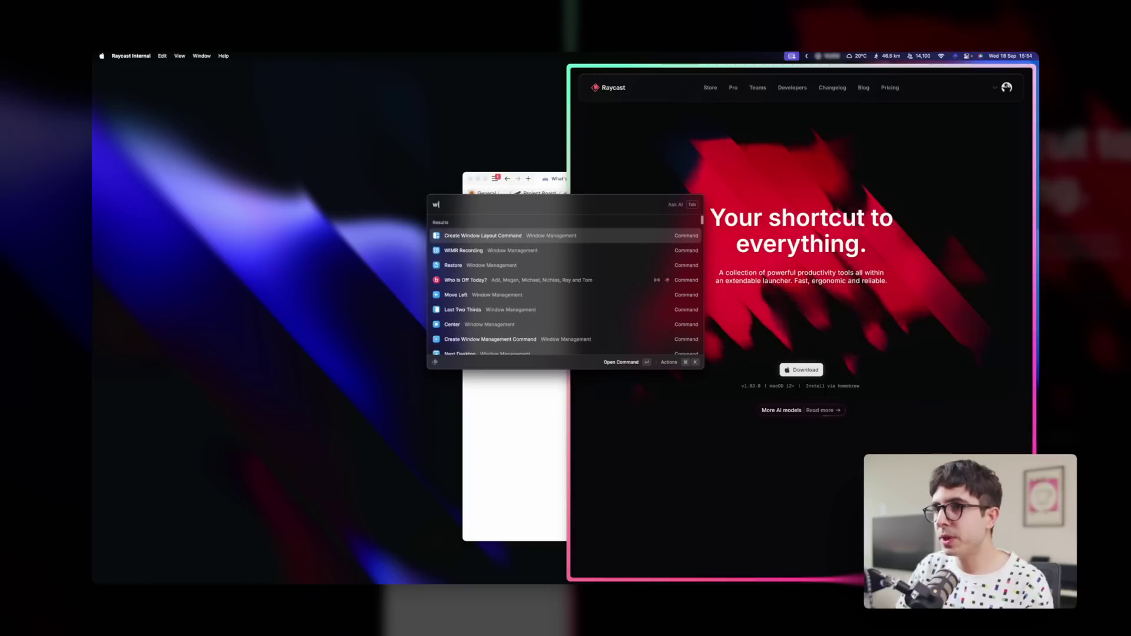
{"action": "type", "text": "wind"}
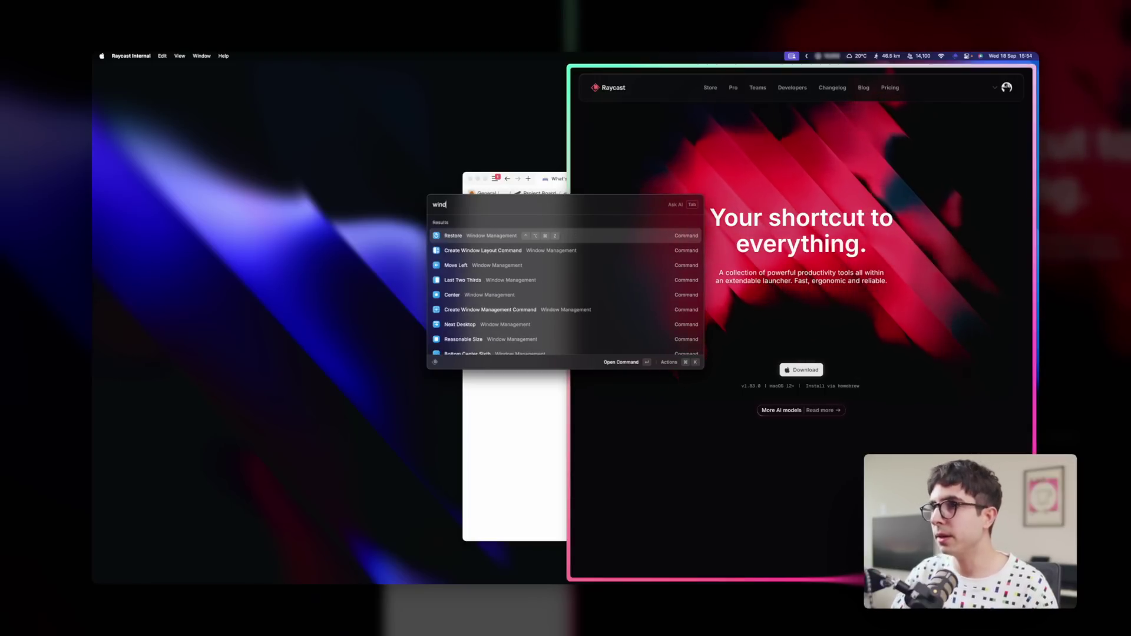
{"action": "key", "text": "super+shift+comma"}
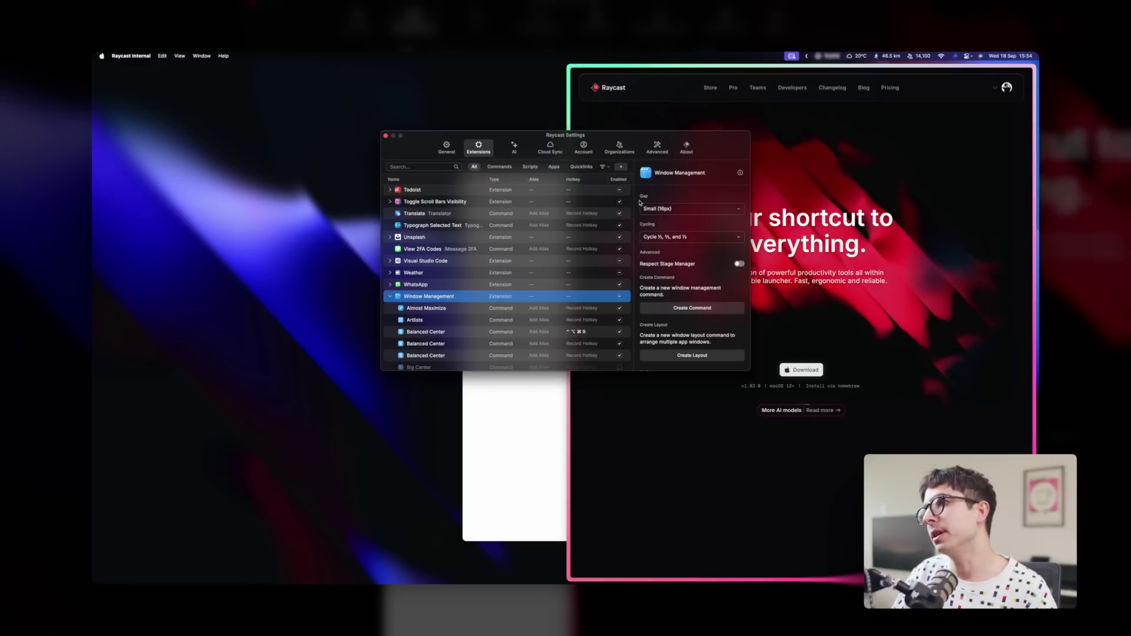
{"action": "left_click", "coordinate": [683, 210]}
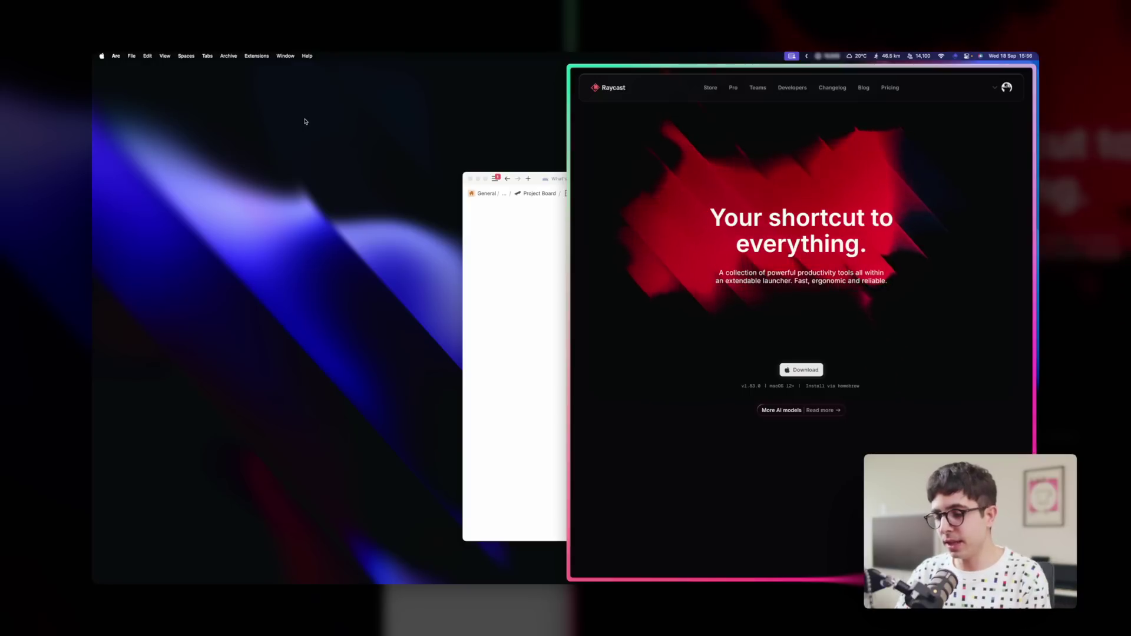
Open the macOS Keyboard settings and show the App Shortcuts category of the keyboard shortcuts
{"action": "key", "text": "alt+space"}
{"action": "type", "text": "key"}
{"action": "key", "text": "Escape"}
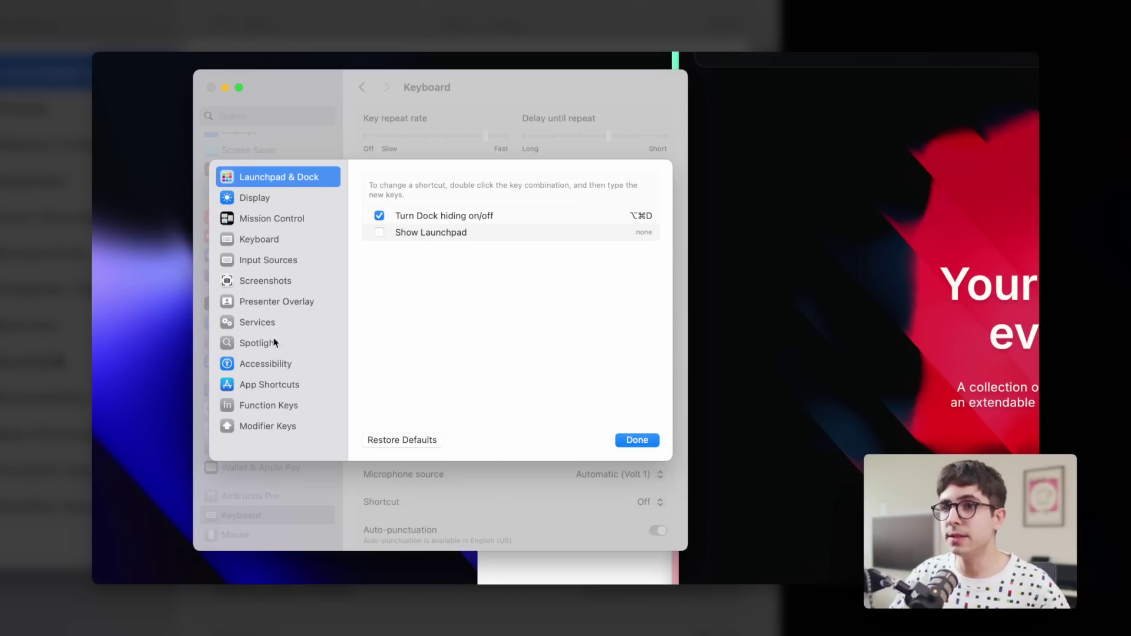
{"action": "left_click", "coordinate": [267, 386]}
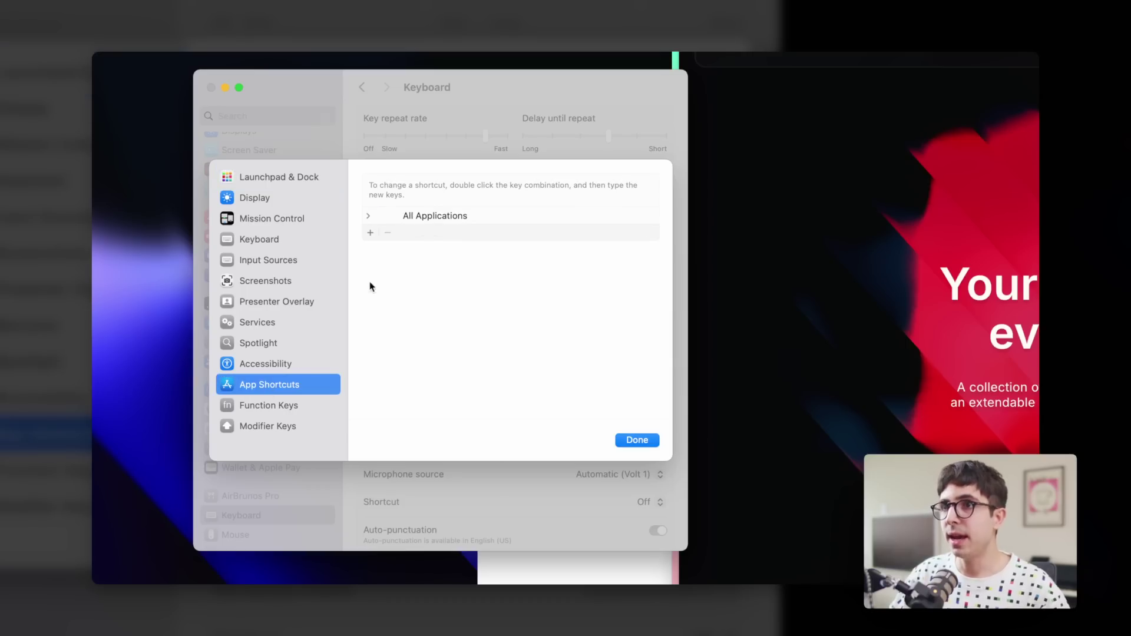
Add a keyboard shortcut for the Left menu command in All Applications and check it among the Move & Resize commands
{"action": "left_click", "coordinate": [370, 232]}
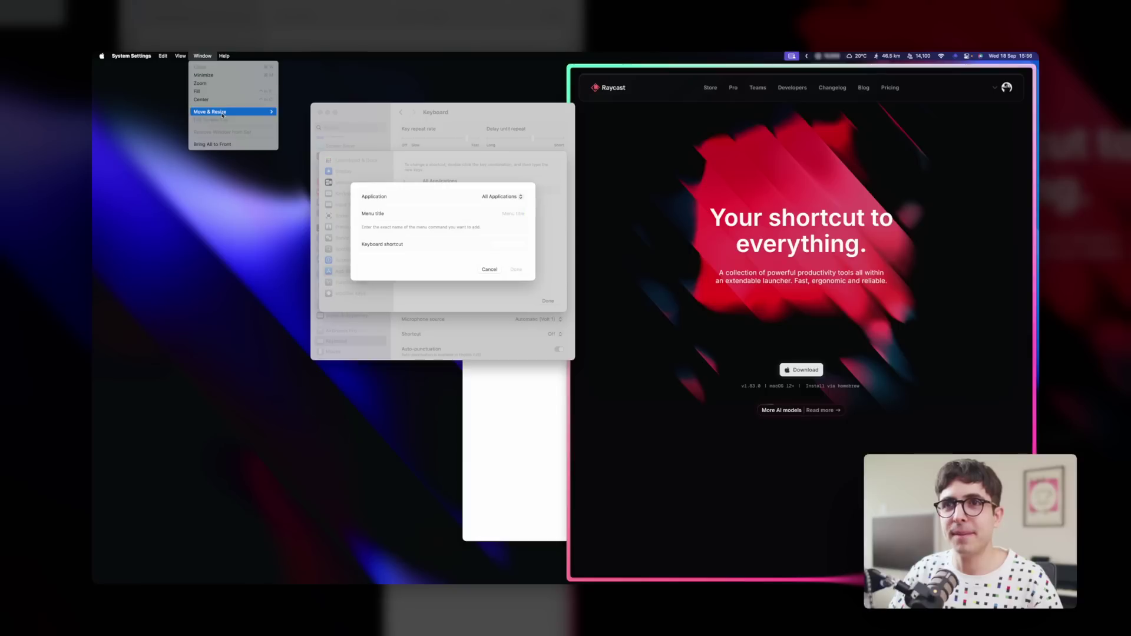
{"action": "mouse_move", "coordinate": [225, 117]}
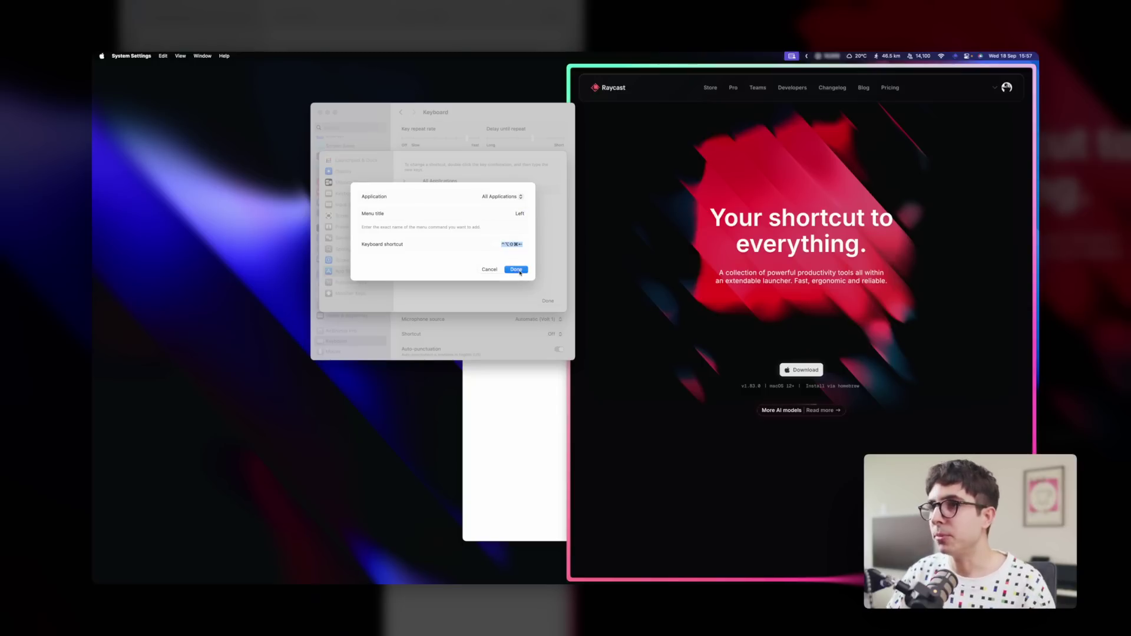
{"action": "left_click", "coordinate": [516, 270]}
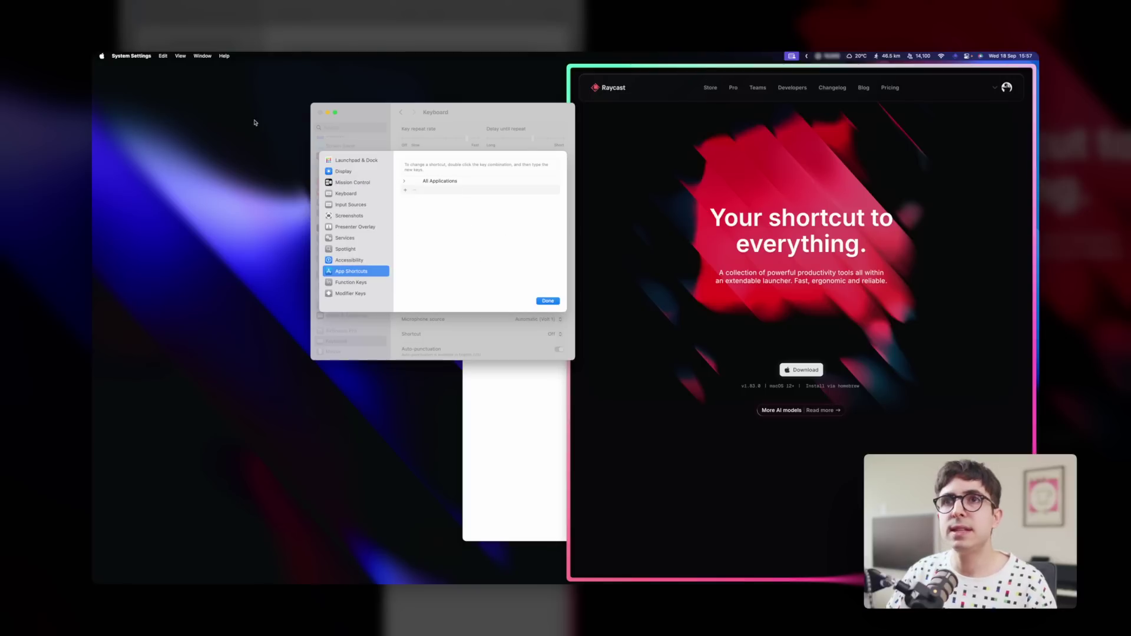
{"action": "left_click", "coordinate": [202, 55]}
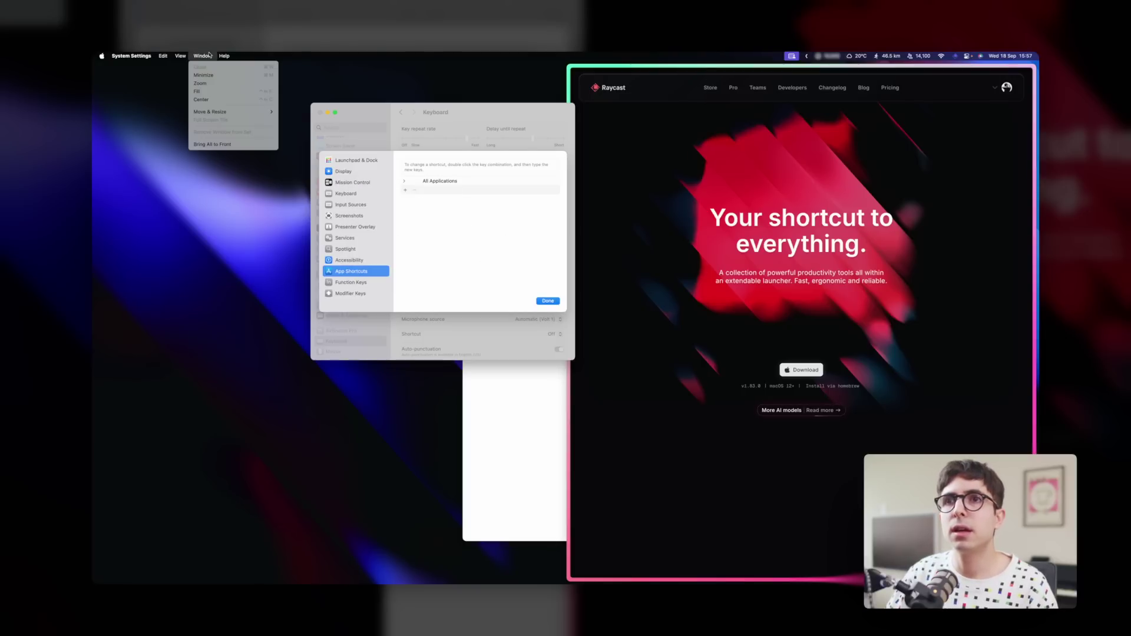
{"action": "mouse_move", "coordinate": [214, 111]}
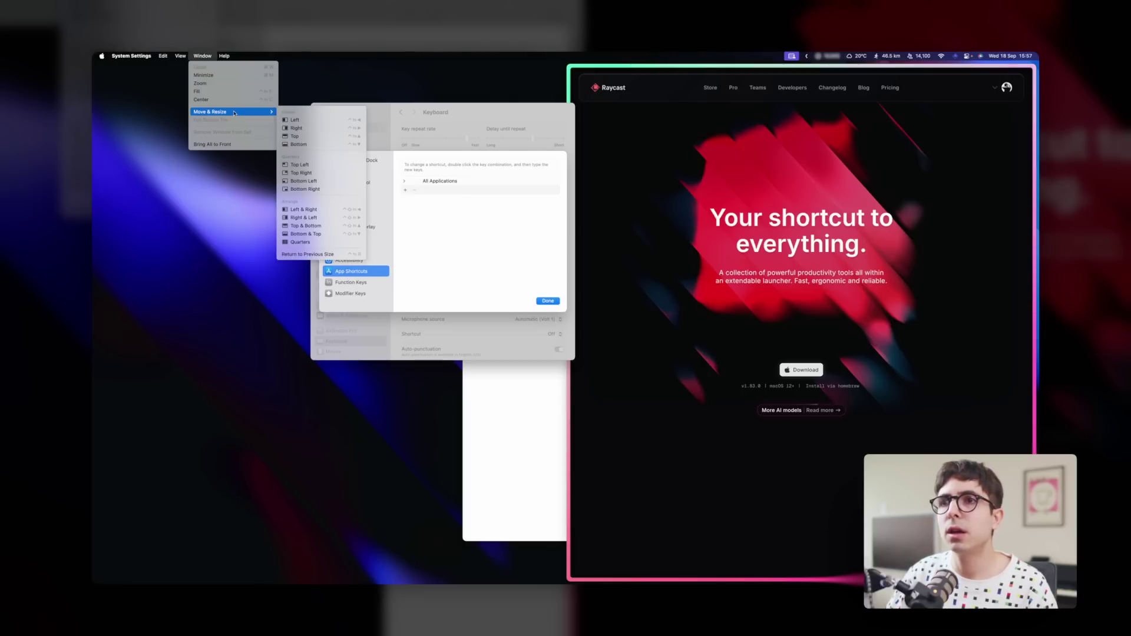
Close the keyboard shortcuts settings and check the shortcuts of the Move & Resize commands in System Settings and in the browser
{"action": "left_click", "coordinate": [469, 204]}
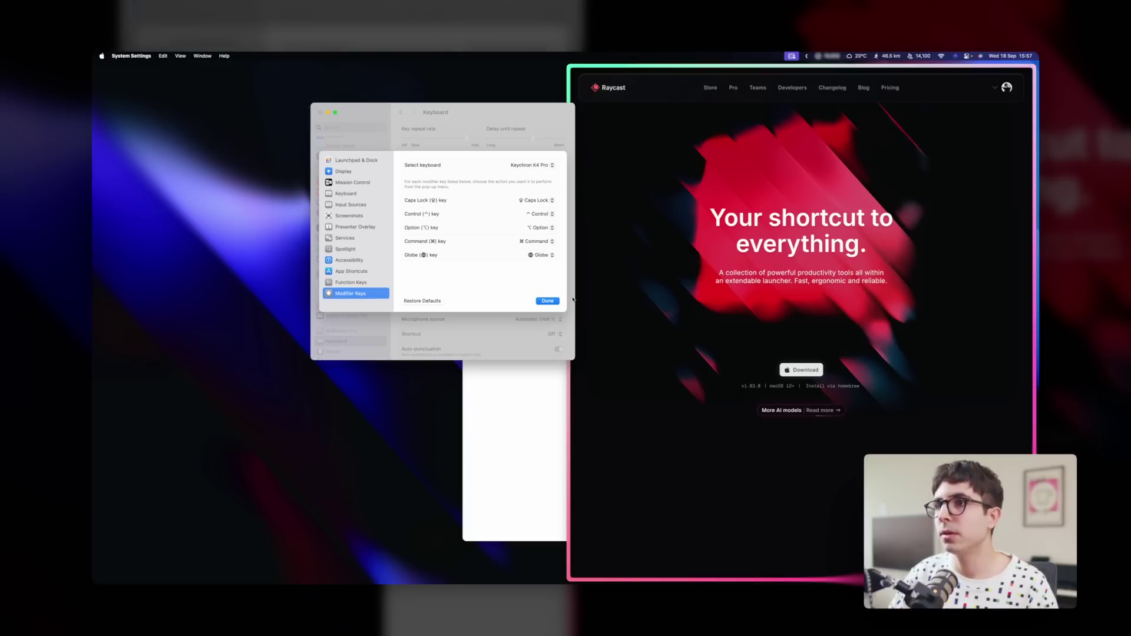
{"action": "left_click", "coordinate": [558, 302]}
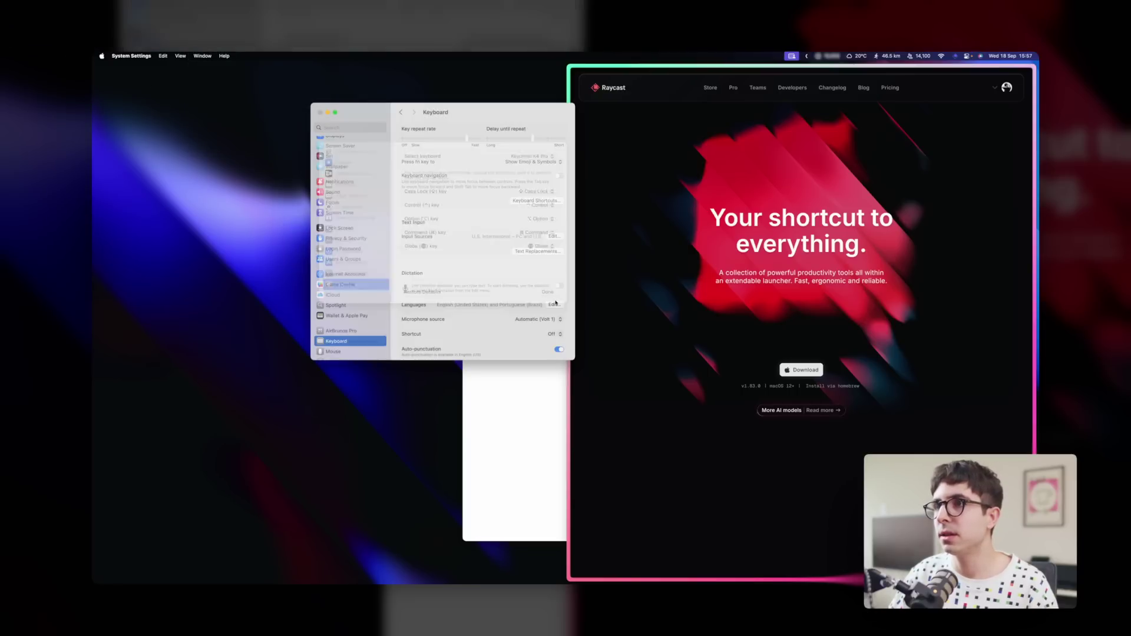
{"action": "left_click", "coordinate": [201, 57]}
{"action": "mouse_move", "coordinate": [221, 110]}
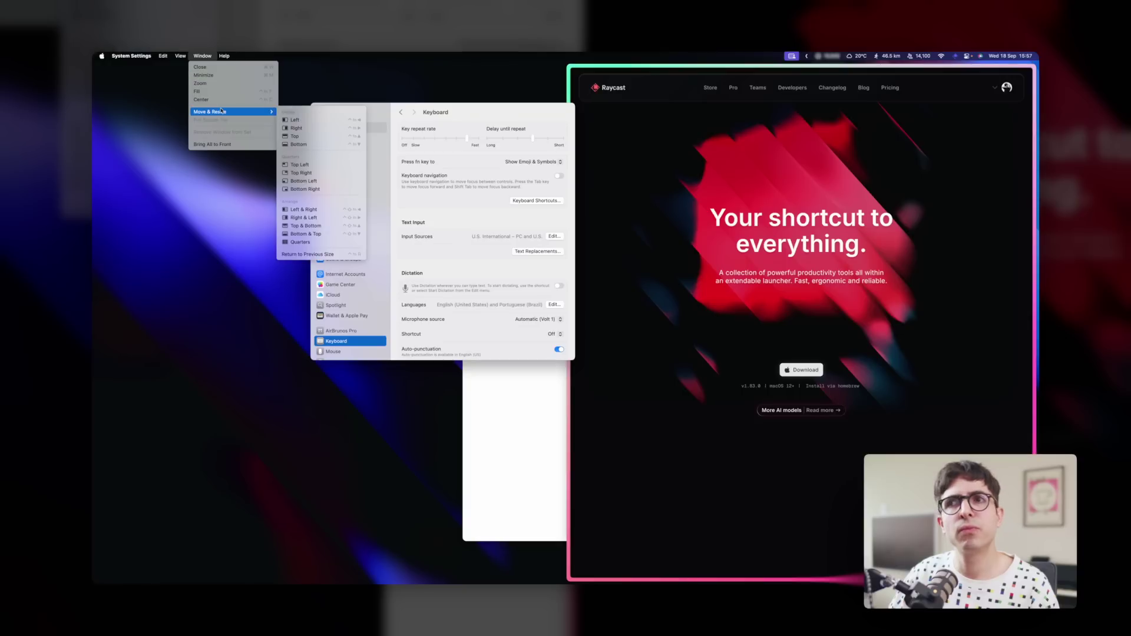
{"action": "left_click", "coordinate": [658, 176]}
{"action": "left_click", "coordinate": [286, 56]}
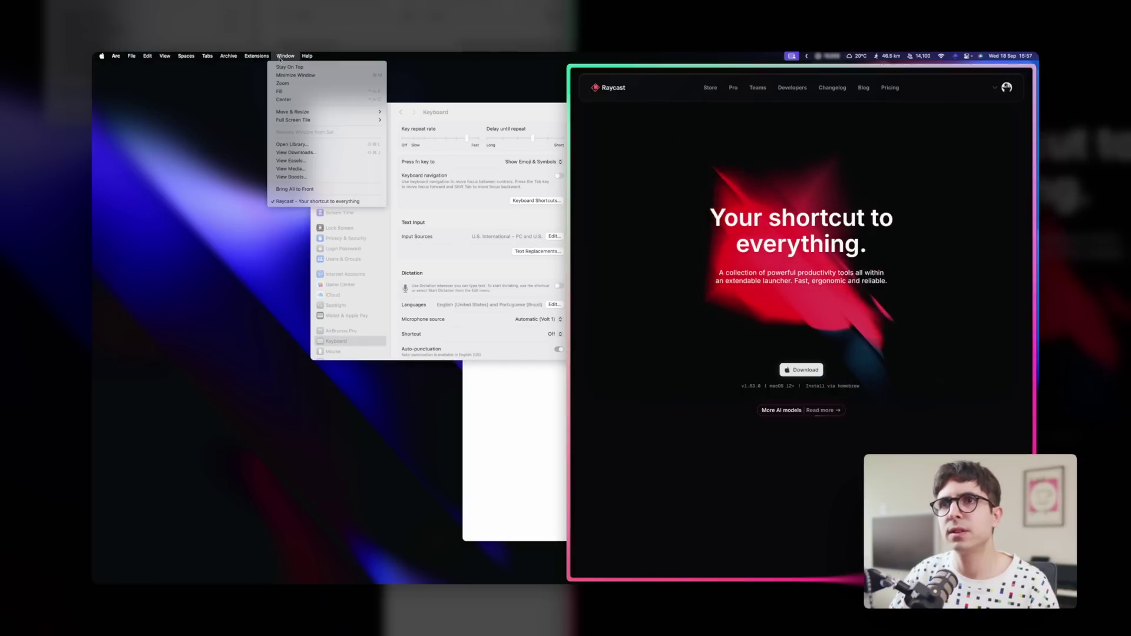
{"action": "mouse_move", "coordinate": [302, 116]}
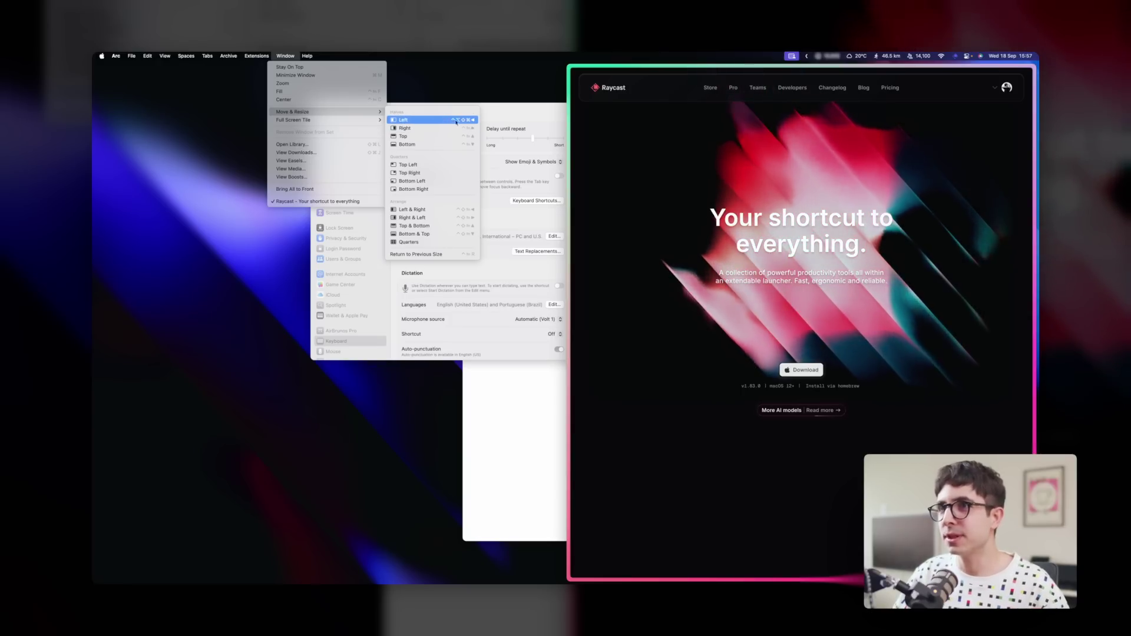
{"action": "left_click", "coordinate": [627, 149]}
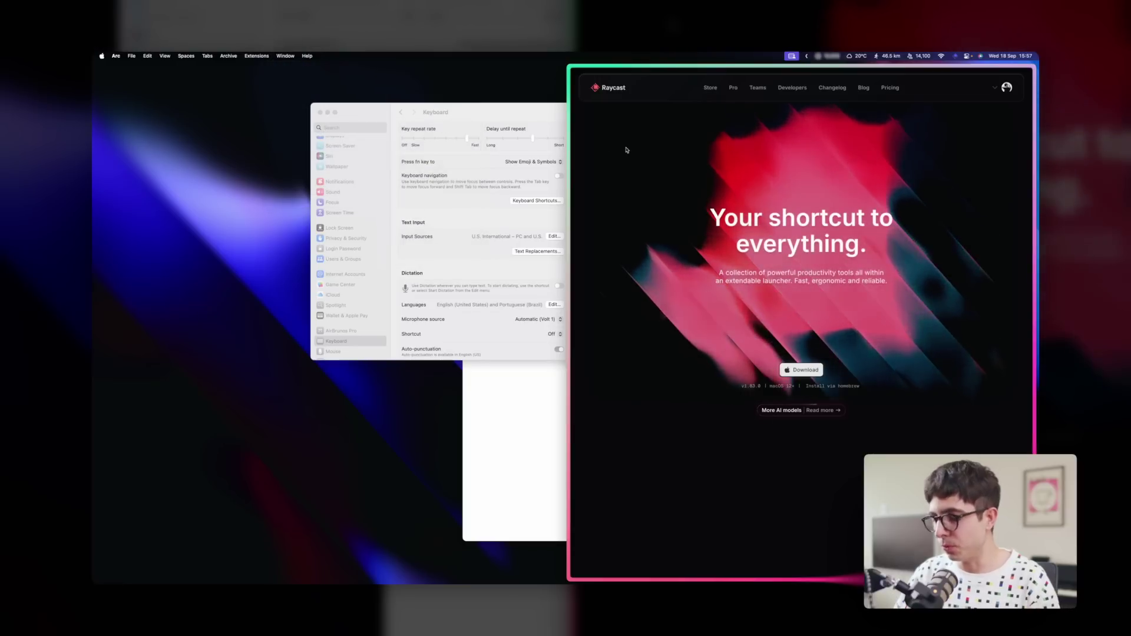
Tile the browser window to the left half with the custom shortcut and review its Move & Resize commands
{"action": "key", "text": "ctrl+Left"}
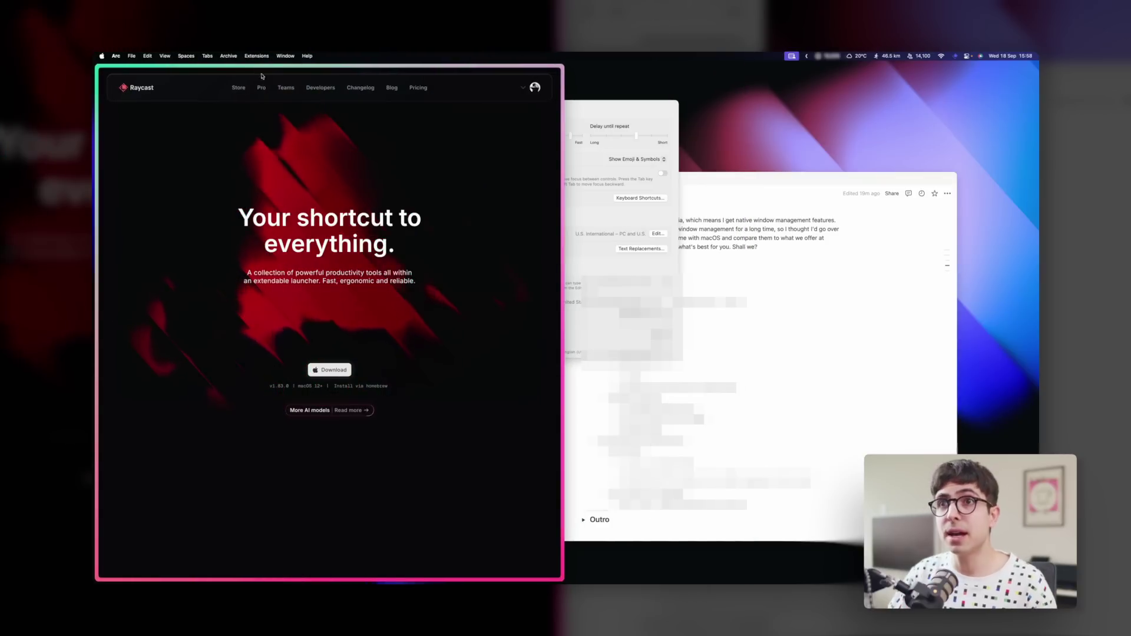
{"action": "left_click", "coordinate": [282, 57]}
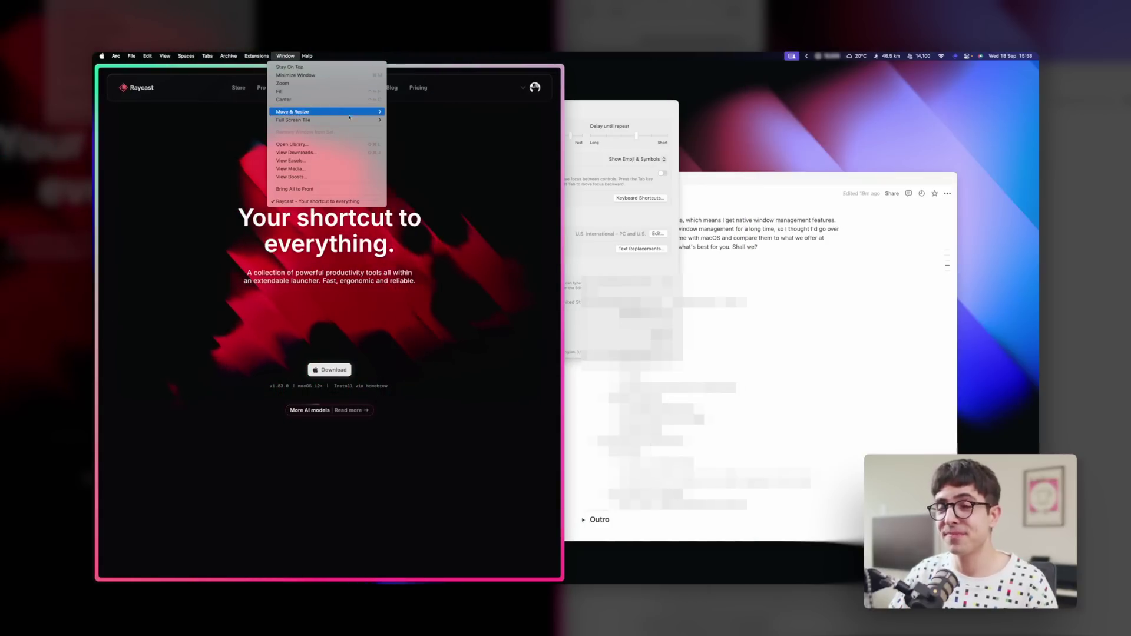
{"action": "mouse_move", "coordinate": [353, 114]}
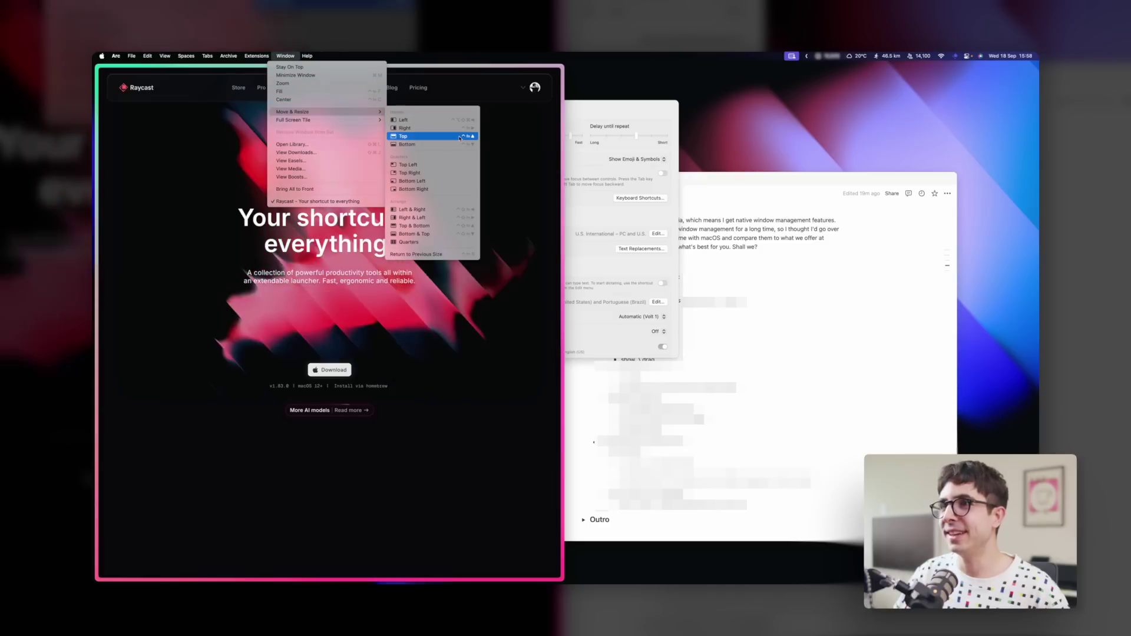
Delete the custom Left shortcut from All Applications in the App Shortcuts and close the keyboard shortcuts settings
{"action": "left_click", "coordinate": [628, 199]}
{"action": "left_click", "coordinate": [628, 198]}
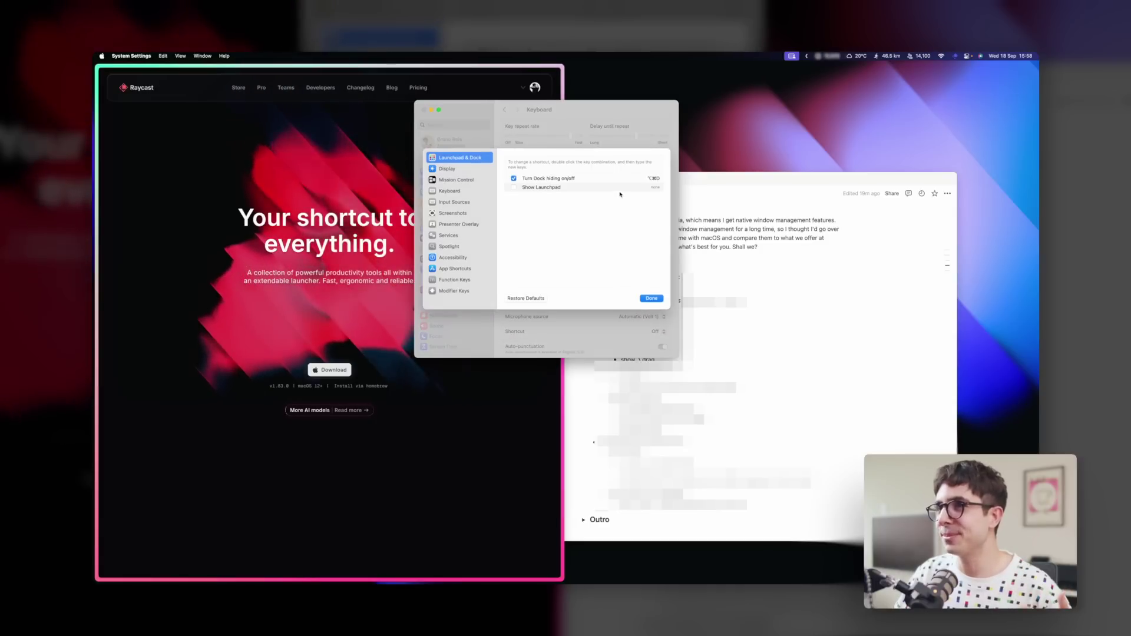
{"action": "left_click", "coordinate": [447, 270]}
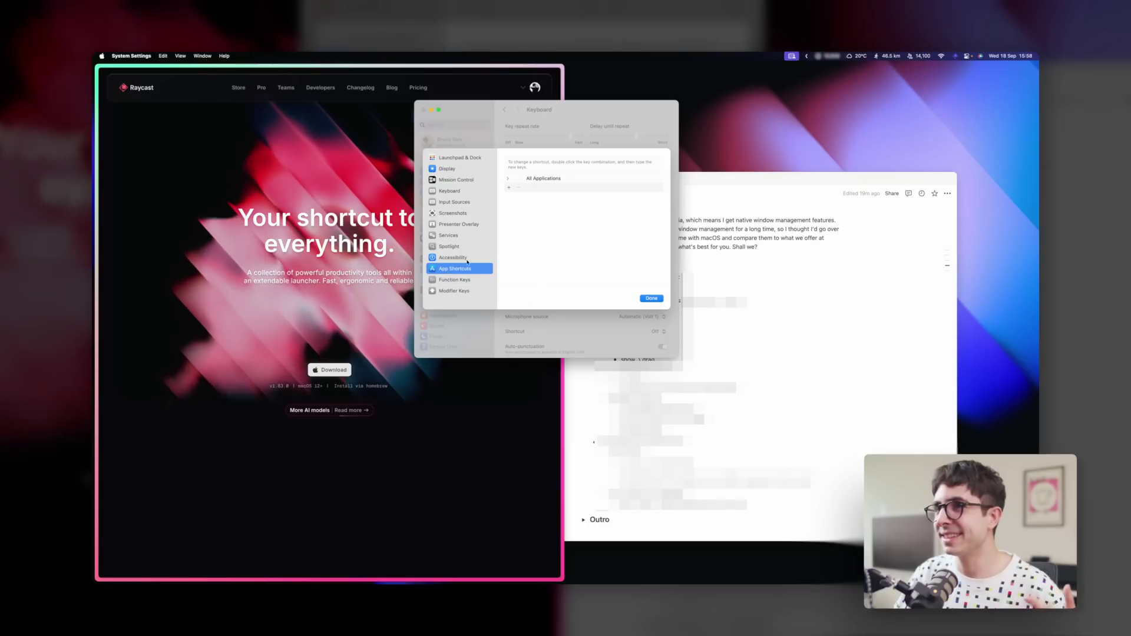
{"action": "left_click", "coordinate": [507, 178]}
{"action": "left_click", "coordinate": [649, 199]}
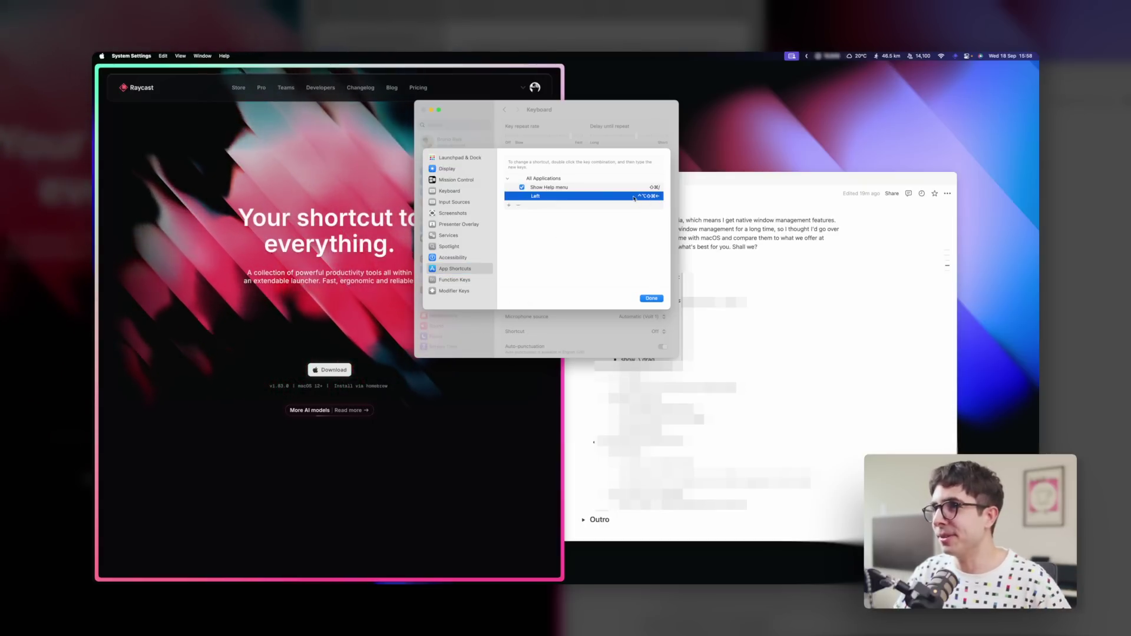
{"action": "left_click", "coordinate": [518, 205]}
{"action": "left_click", "coordinate": [651, 298]}
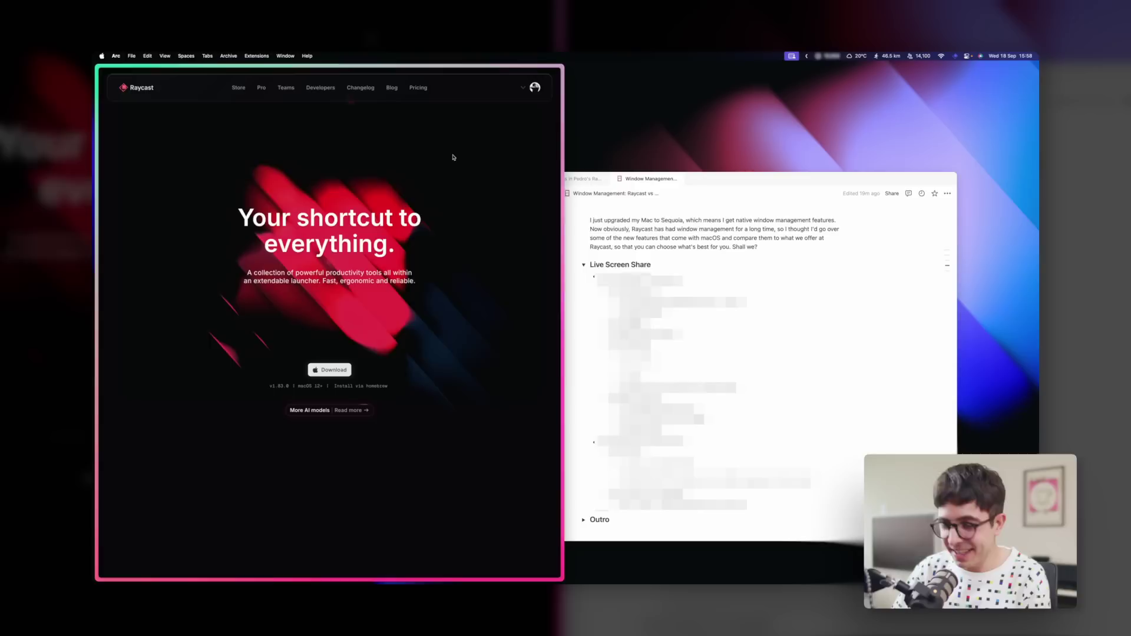
Search Raycast for "left th" and tile the browser window with the First Third command
{"action": "key", "text": "alt+space"}
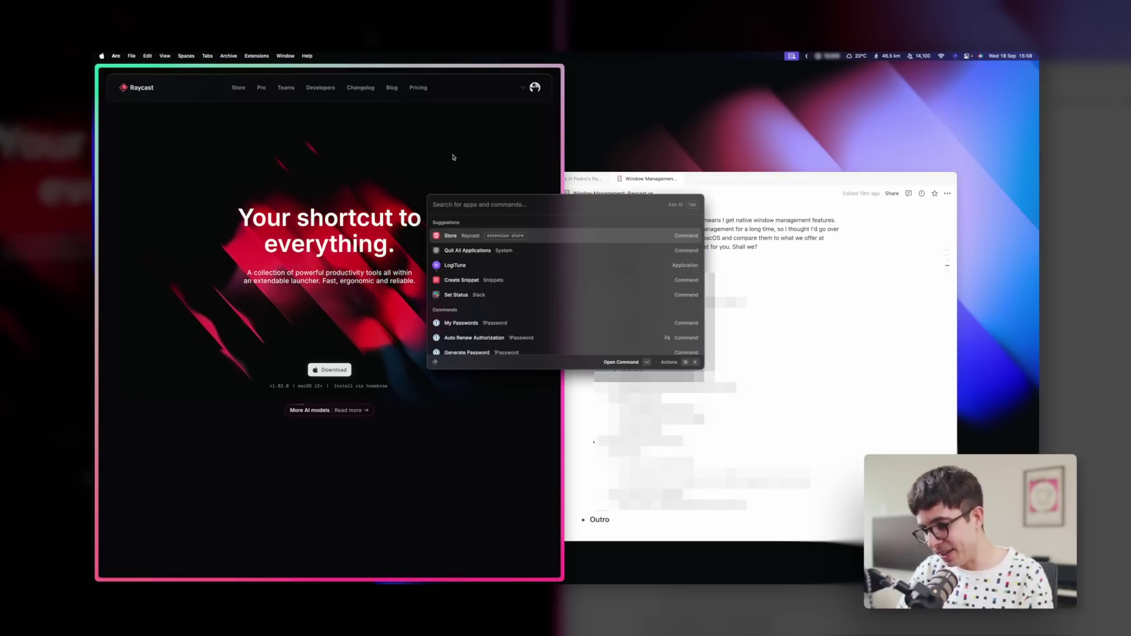
{"action": "type", "text": "left th"}
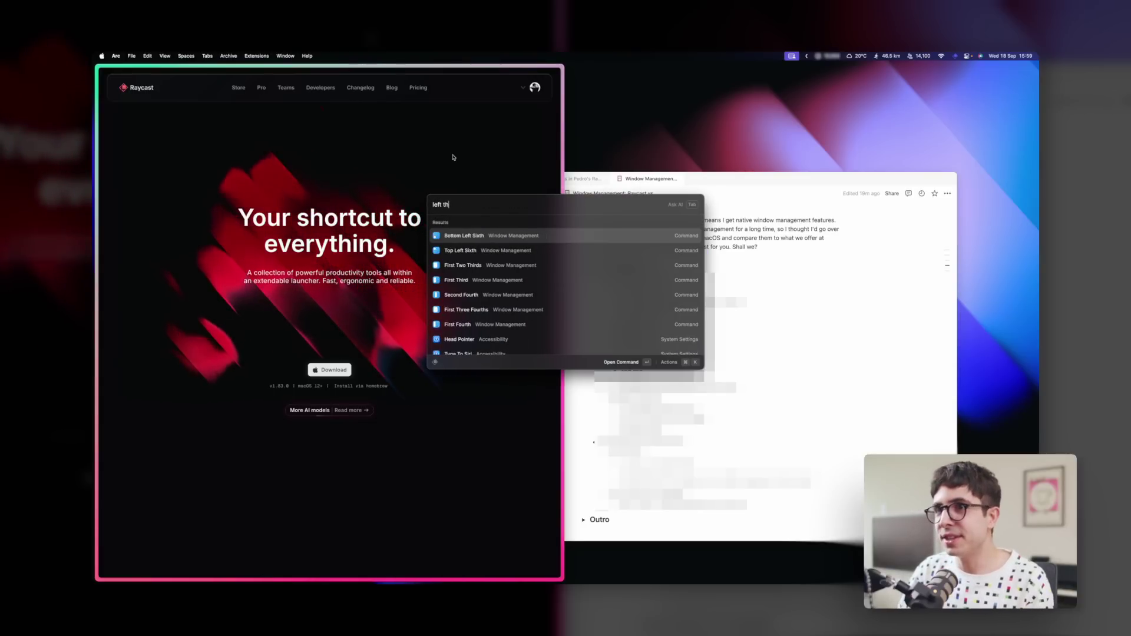
{"action": "key", "text": "Down"}
{"action": "key", "text": "Down"}
{"action": "key", "text": "Down"}
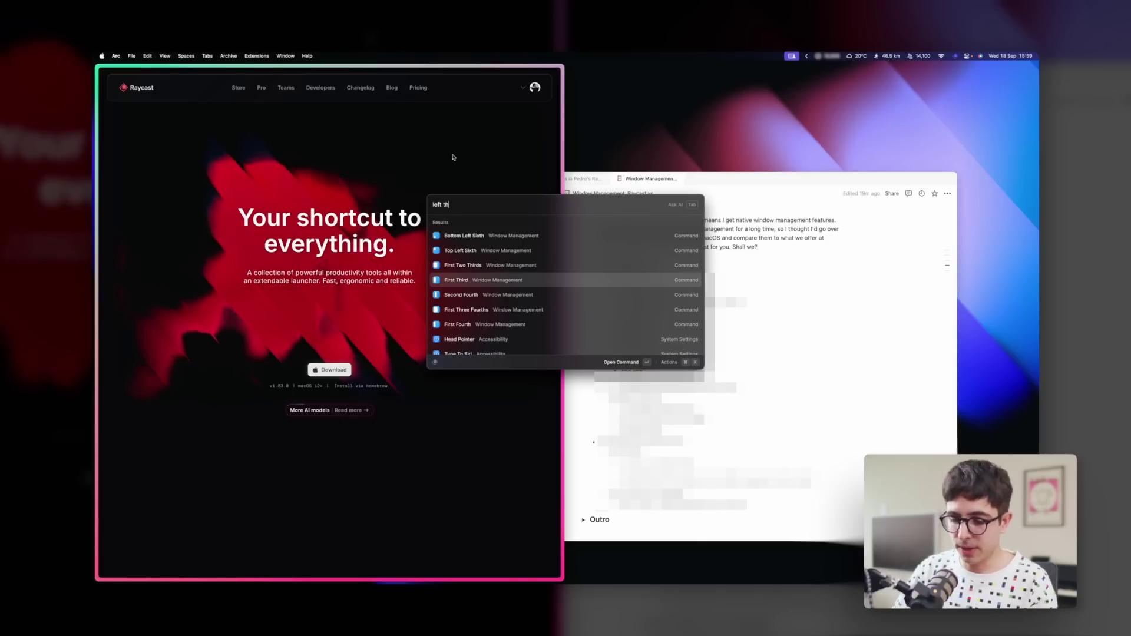
{"action": "key", "text": "super+shift+comma"}
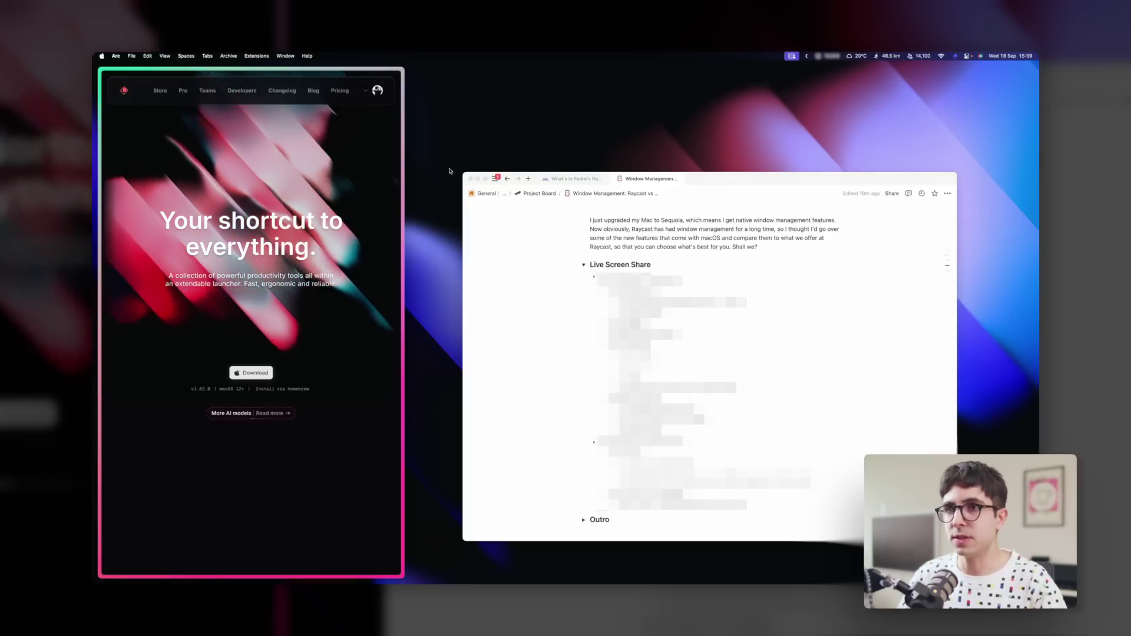
Cycle the browser window through the left-side tile sizes by repeating Raycast's left tiling shortcut
{"action": "key", "text": "ctrl+alt+Left"}
{"action": "key", "text": "ctrl+alt+Left"}
{"action": "key", "text": "ctrl+alt+Left"}
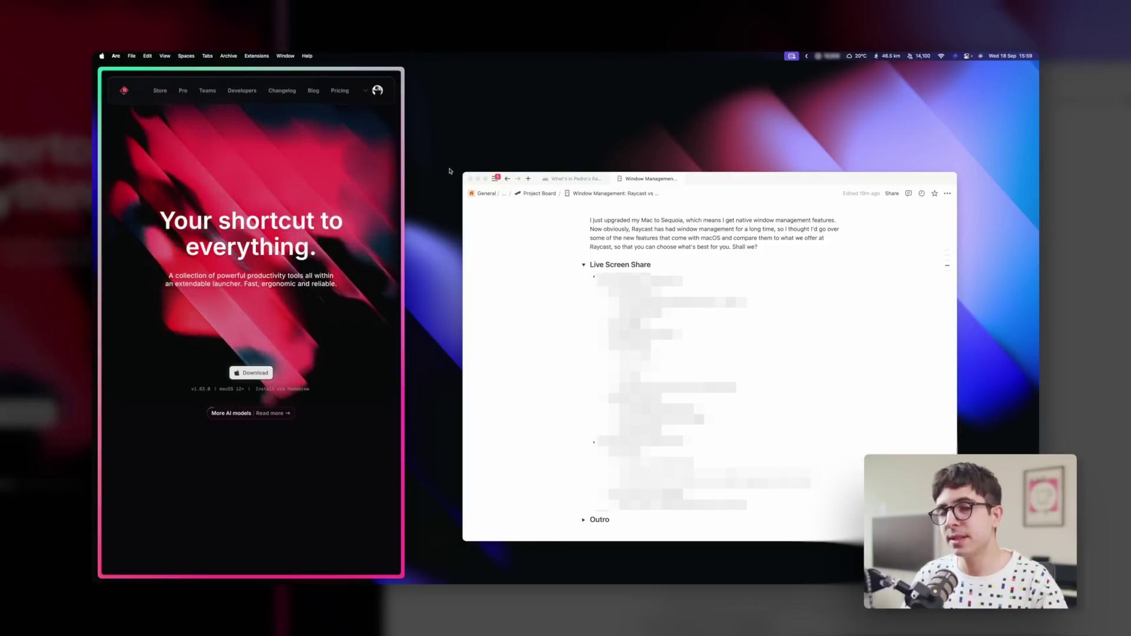
{"action": "key", "text": "ctrl+alt+Left"}
{"action": "key", "text": "ctrl+alt+Left"}
{"action": "key", "text": "ctrl+alt+Left"}
{"action": "key", "text": "ctrl+alt+Left"}
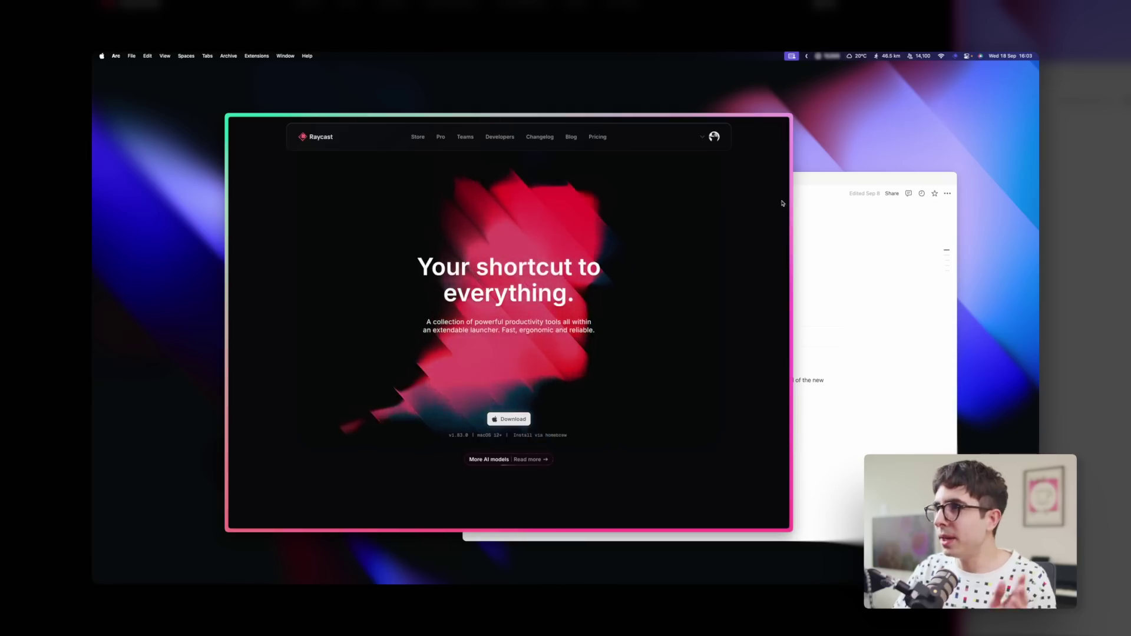
Bring the Notion window to the front and arrange it on the left half with the browser window on the right half
{"action": "left_click", "coordinate": [869, 221]}
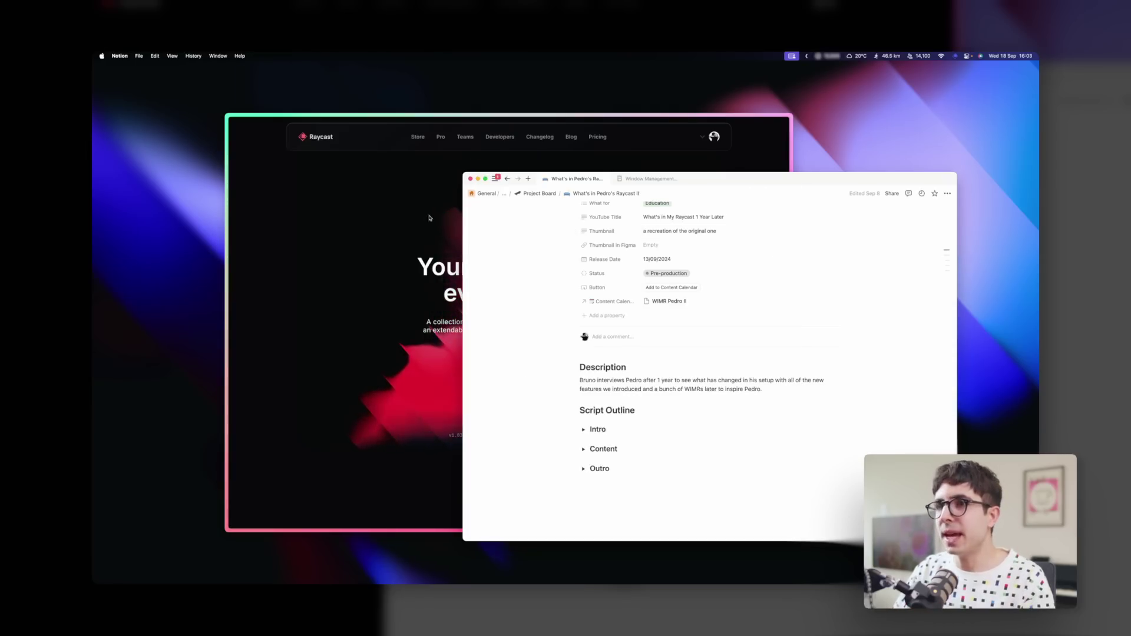
{"action": "left_click", "coordinate": [406, 237]}
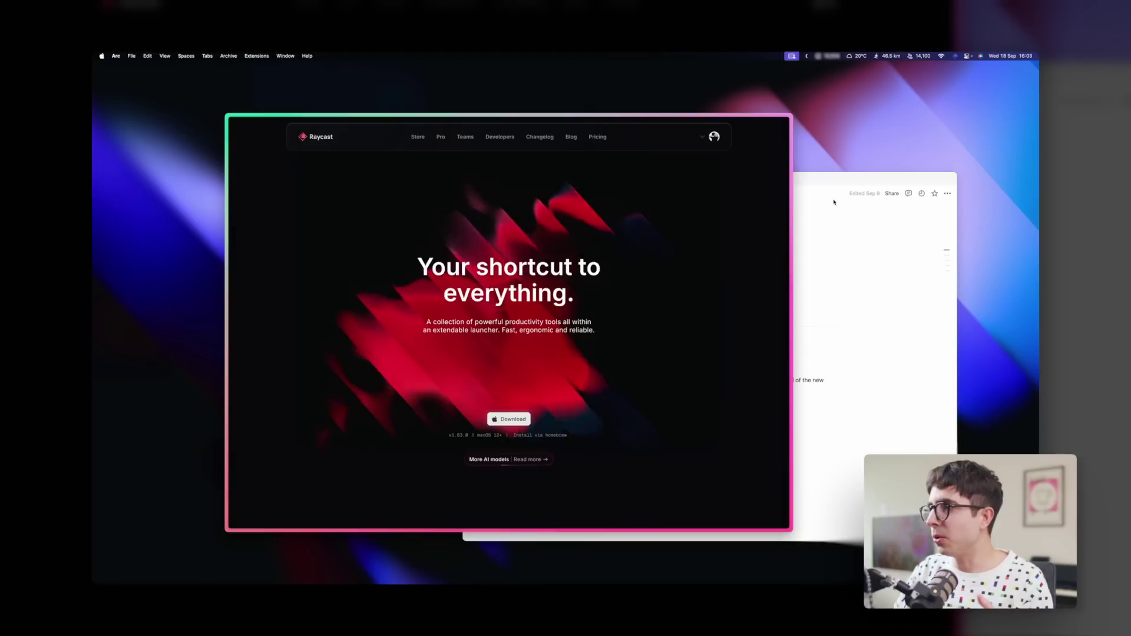
{"action": "left_click", "coordinate": [796, 199]}
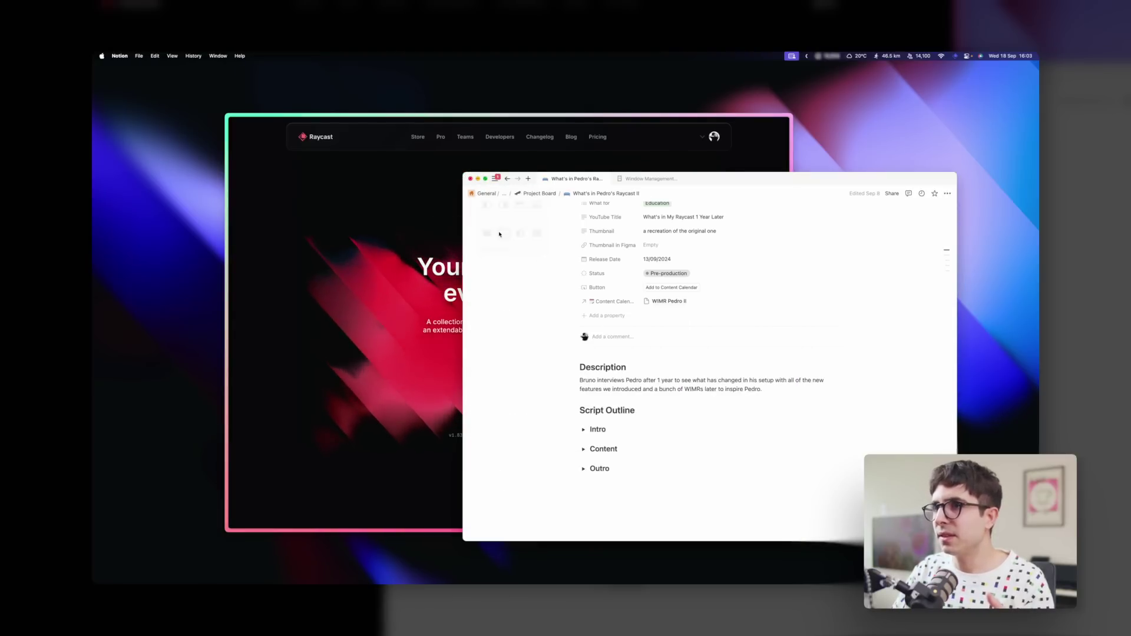
{"action": "left_click", "coordinate": [500, 234]}
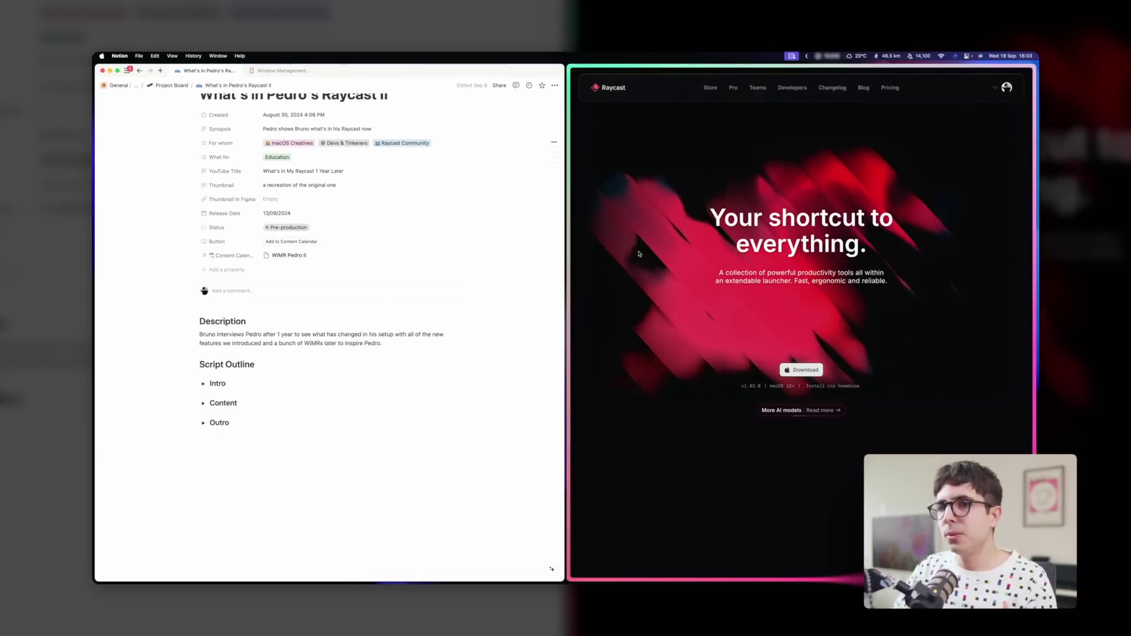